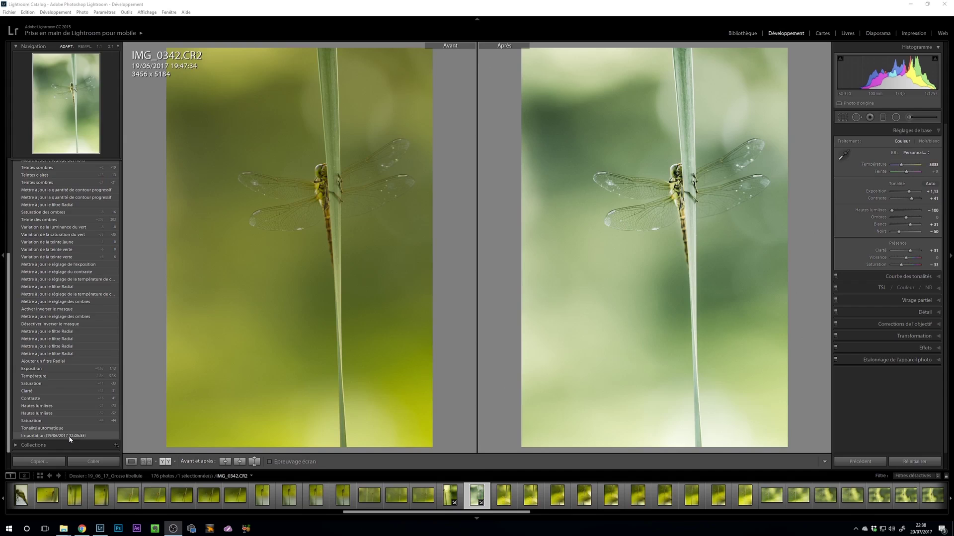
Step: Restore the dragonfly photo to its original import state in single-photo view and apply automatic tone
{"action": "left_click", "coordinate": [70, 435]}
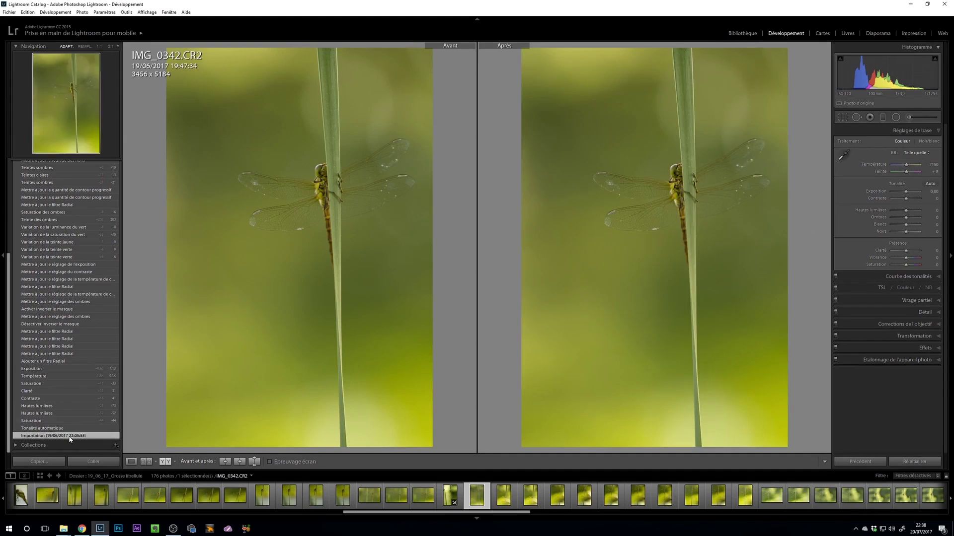
{"action": "key", "text": "y"}
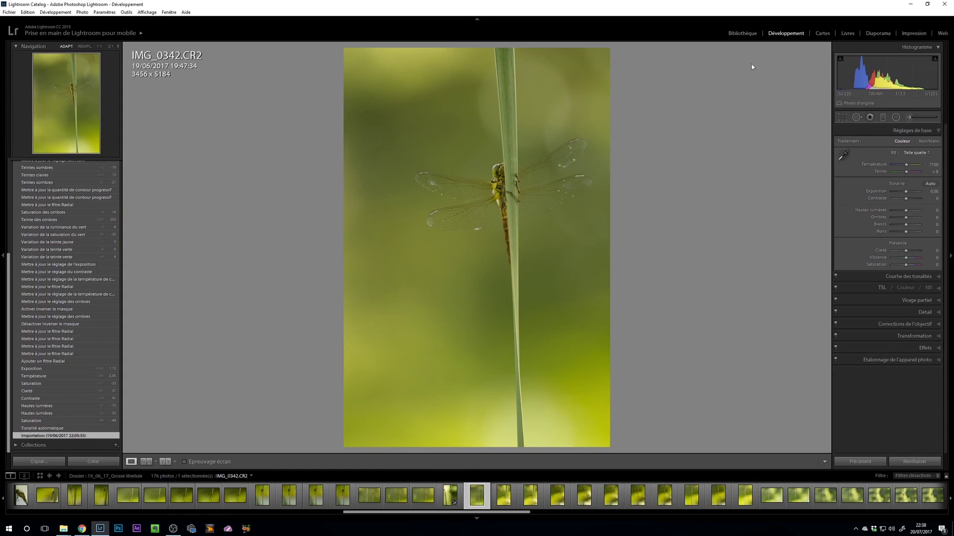
{"action": "left_click", "coordinate": [929, 183]}
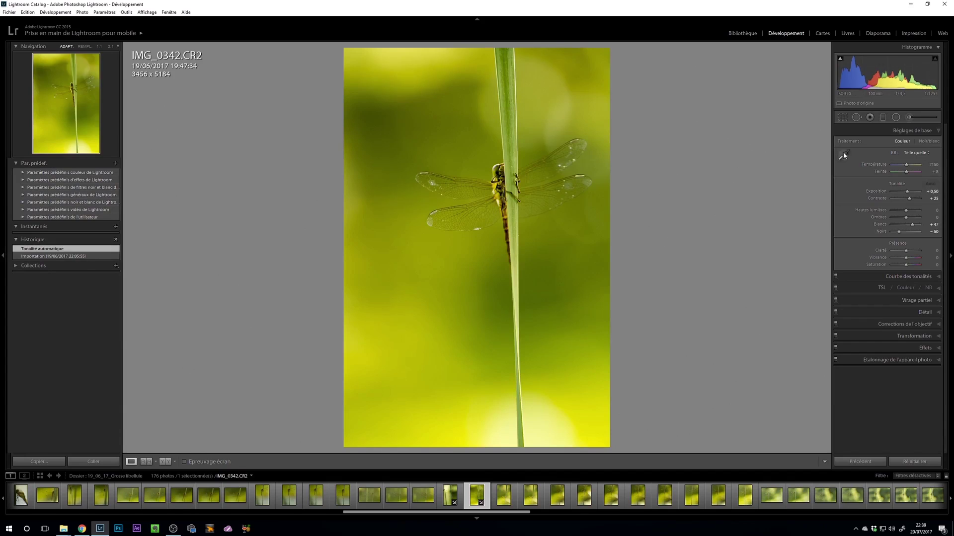
Step: Set the photo's temperature to 4800, exposure to +1.00 and highlights to −100
{"action": "left_click_drag", "start_coordinate": [906, 165], "coordinate": [781, 214]}
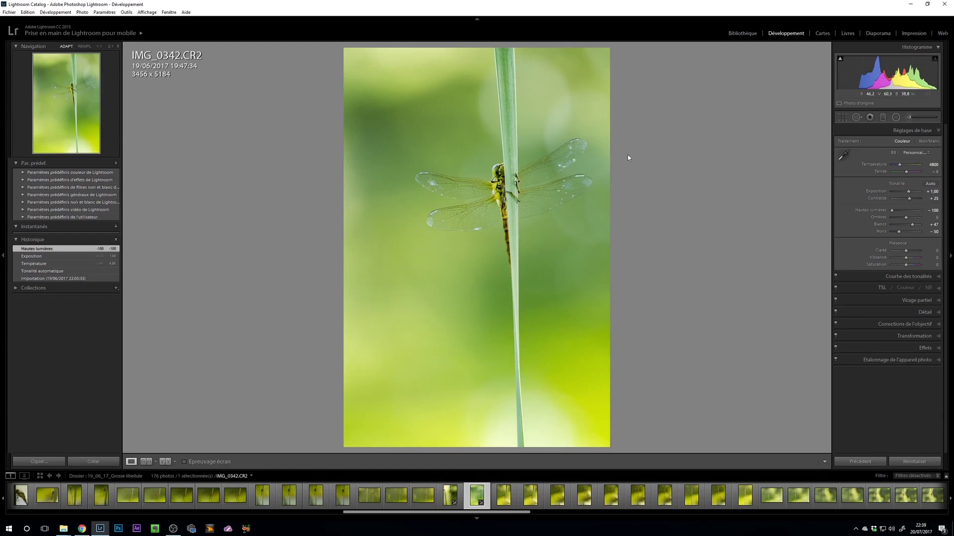
{"action": "double_click", "coordinate": [880, 207]}
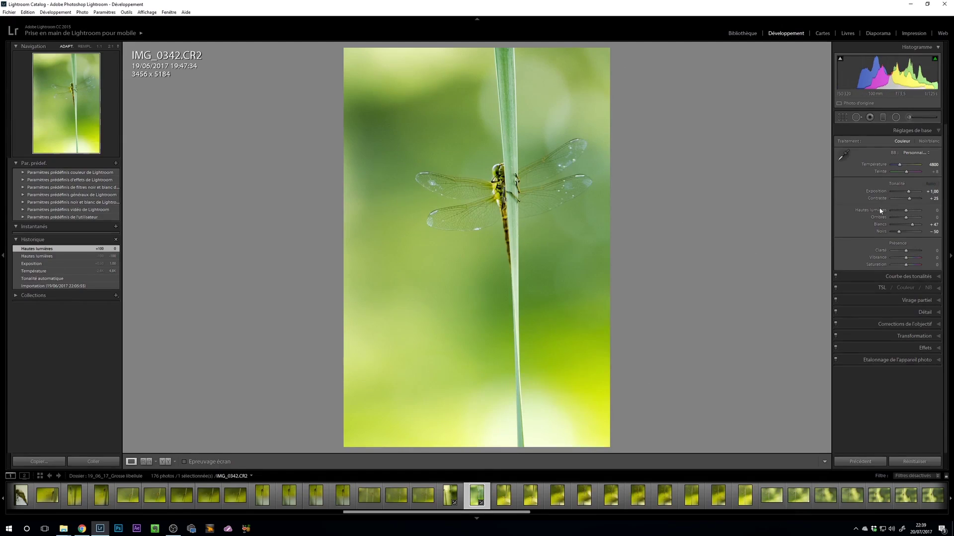
{"action": "left_click_drag", "start_coordinate": [881, 208], "coordinate": [842, 235]}
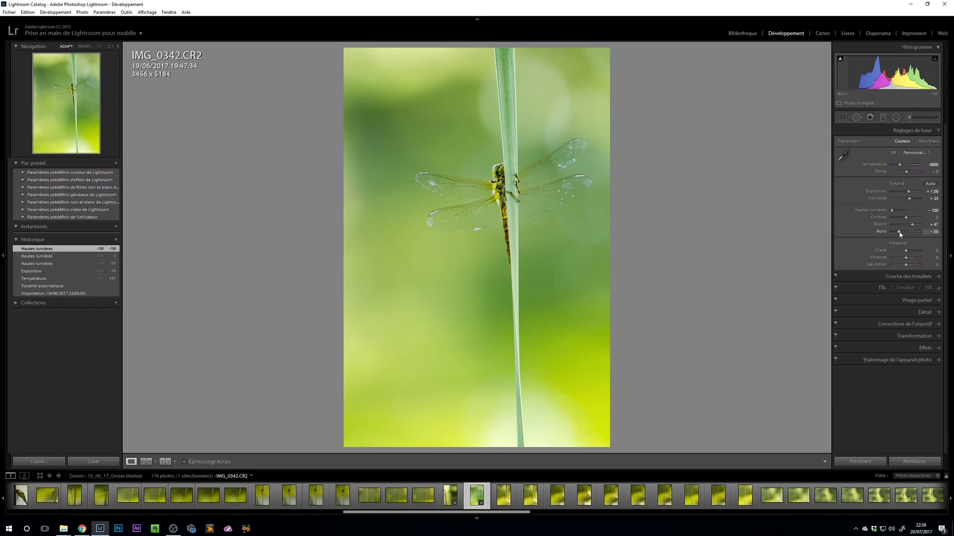
Step: Set saturation to −31, vibrance to +7, clarity to +39 and contrast to +47, and fine-tune the temperature to 4800
{"action": "left_click_drag", "start_coordinate": [908, 264], "coordinate": [902, 268]}
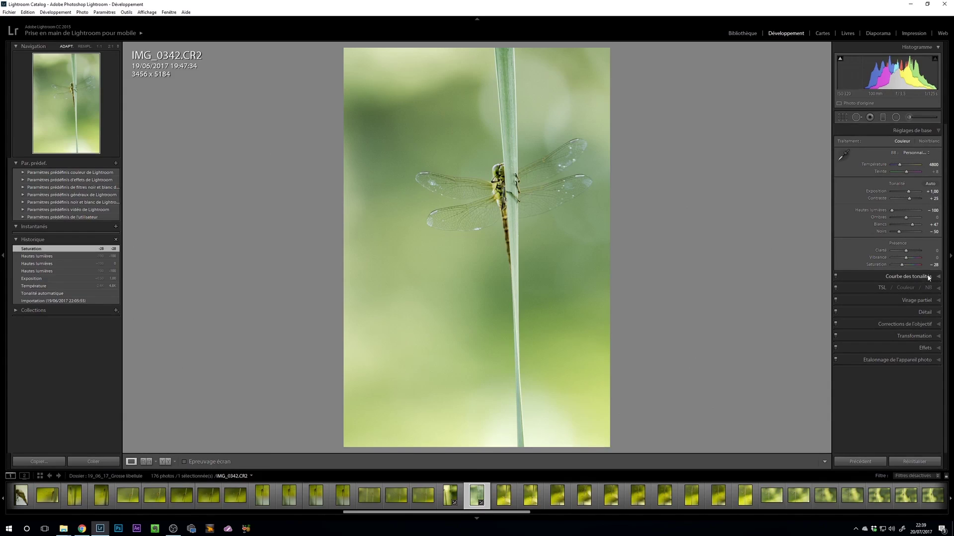
{"action": "left_click_drag", "start_coordinate": [906, 260], "coordinate": [903, 266]}
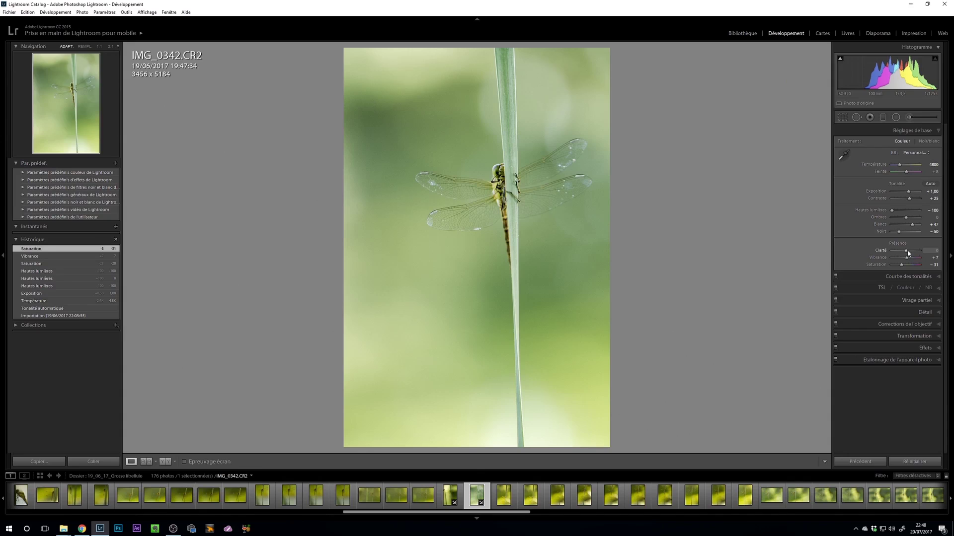
{"action": "left_click_drag", "start_coordinate": [907, 253], "coordinate": [914, 253]}
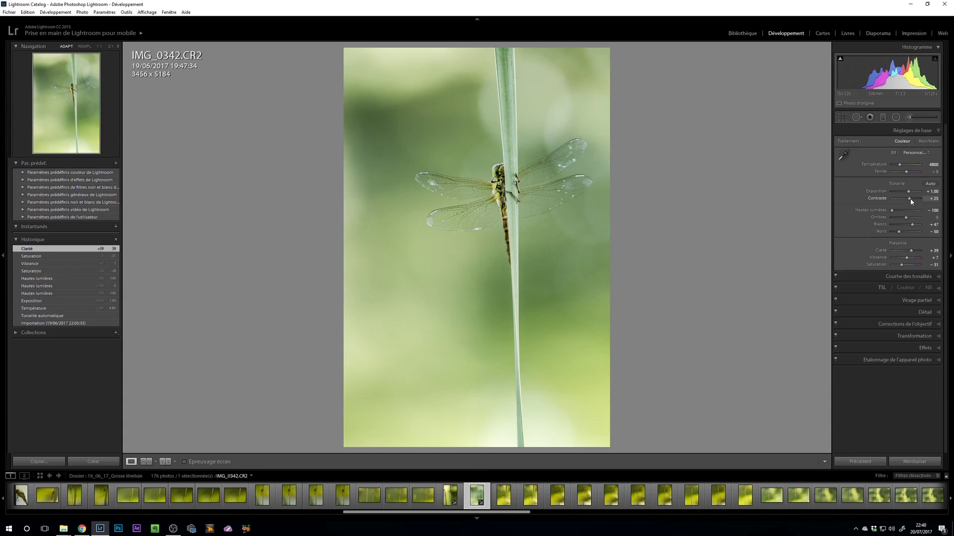
{"action": "left_click_drag", "start_coordinate": [911, 199], "coordinate": [913, 200]}
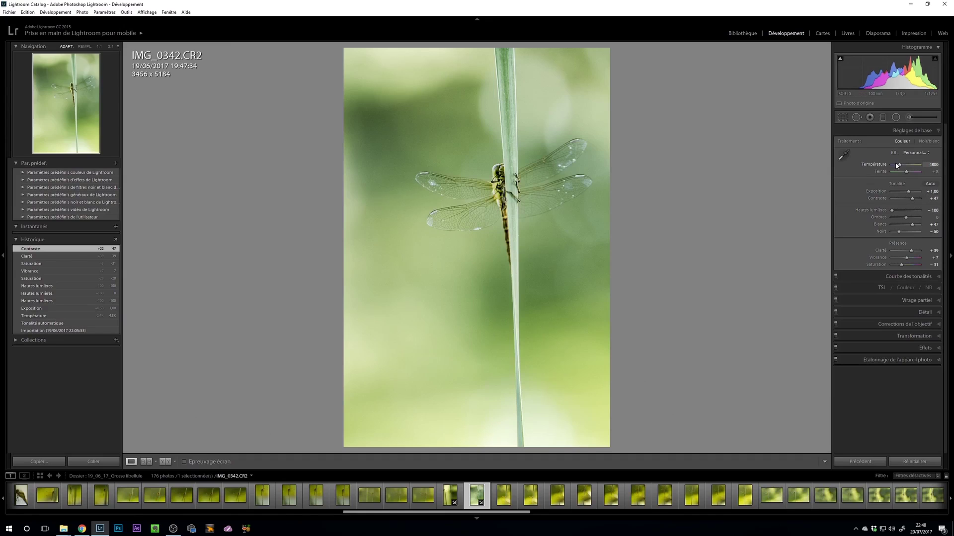
{"action": "left_click_drag", "start_coordinate": [900, 167], "coordinate": [901, 167]}
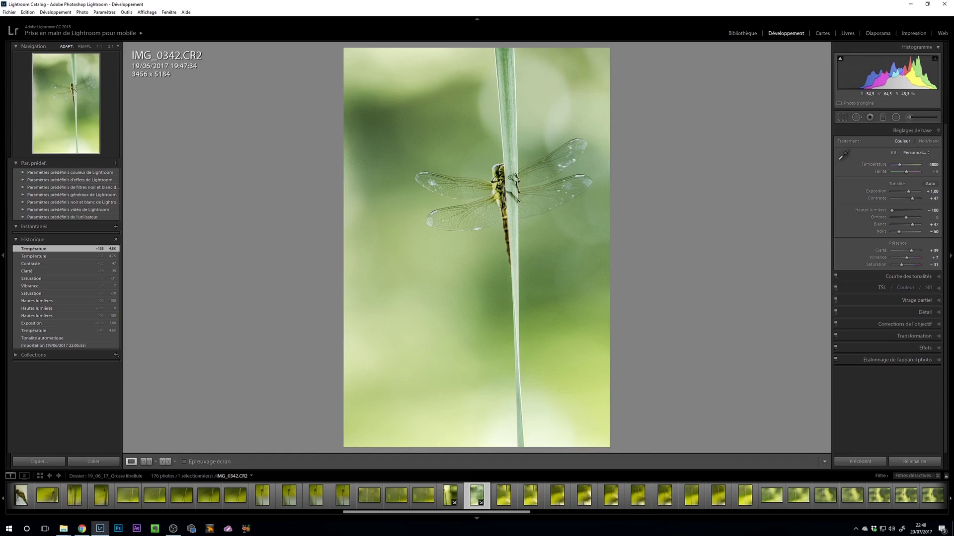
Step: Inspect the dragonfly's body and wings up close and compare the original with the edited version side by side
{"action": "left_click", "coordinate": [497, 173]}
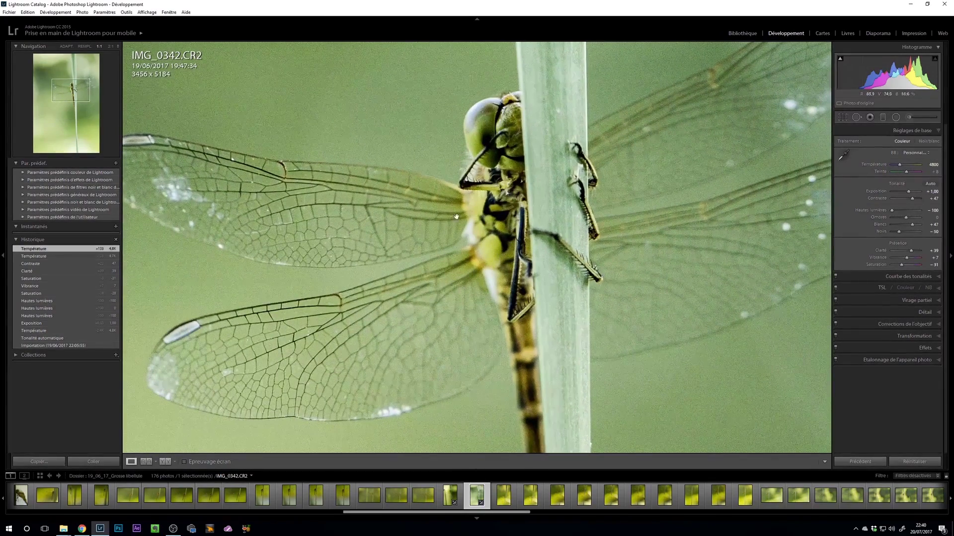
{"action": "left_click_drag", "start_coordinate": [538, 292], "coordinate": [530, 213]}
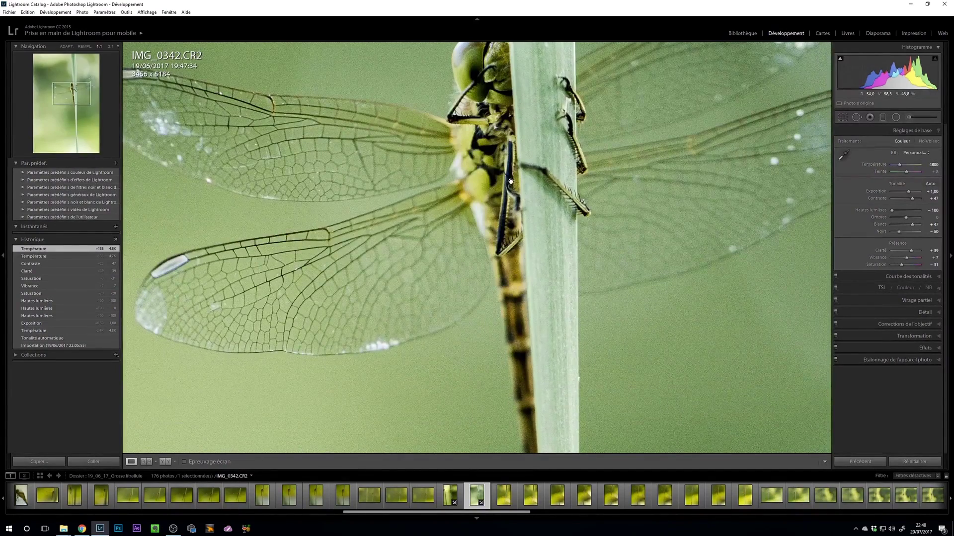
{"action": "left_click", "coordinate": [496, 219]}
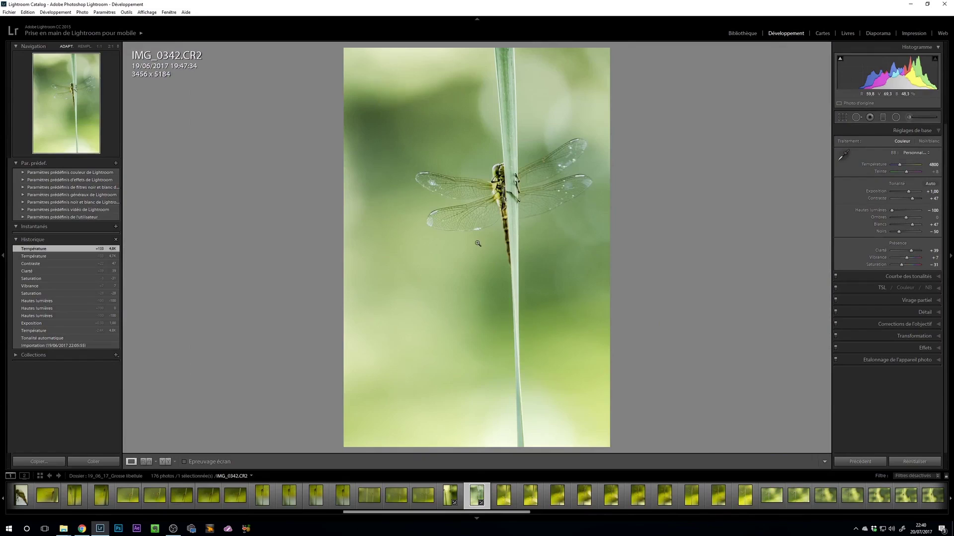
{"action": "key", "text": "y"}
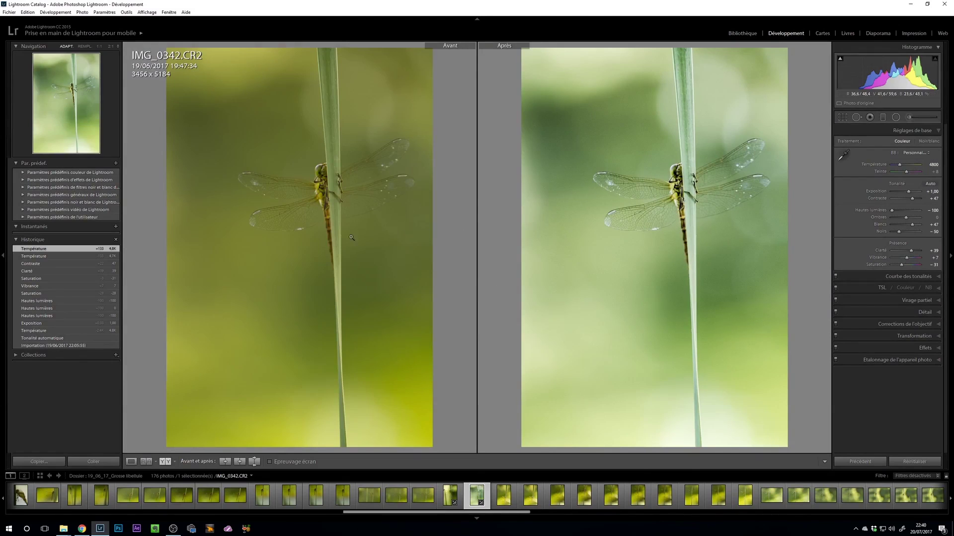
{"action": "left_click", "coordinate": [331, 223]}
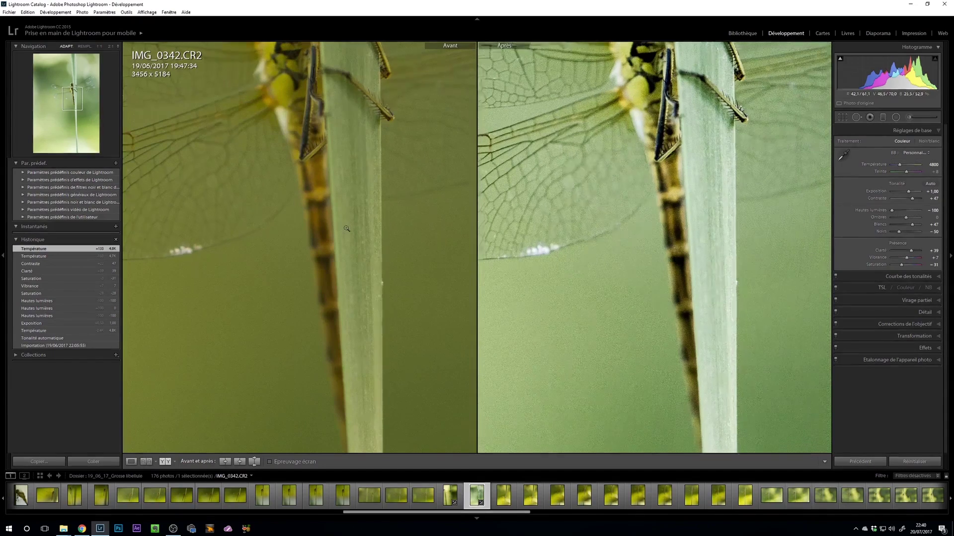
{"action": "left_click", "coordinate": [577, 257]}
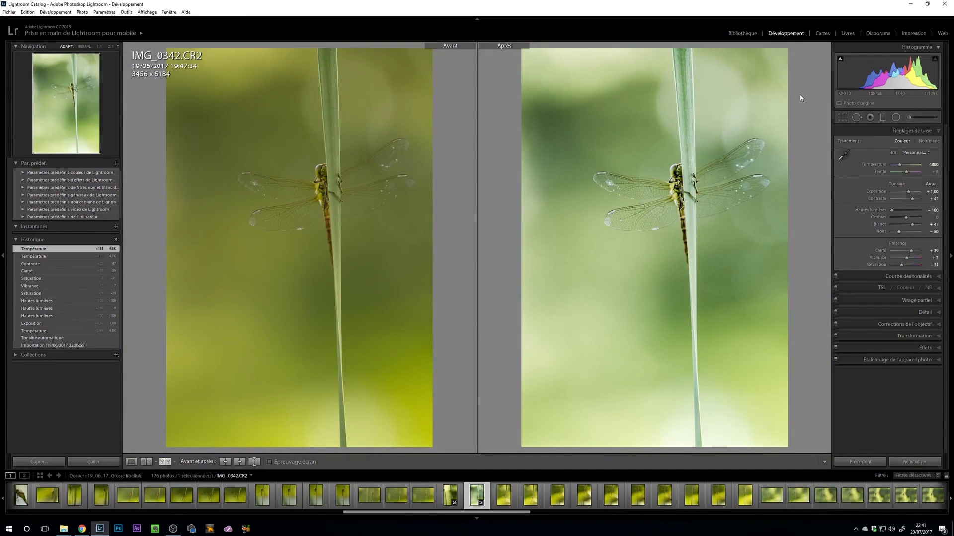
{"action": "left_click", "coordinate": [752, 157]}
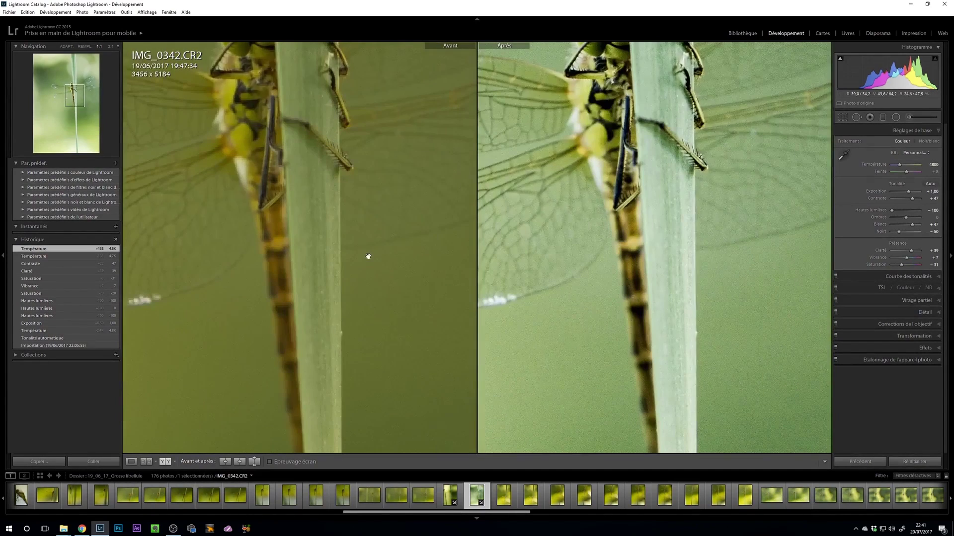
{"action": "key", "text": "y"}
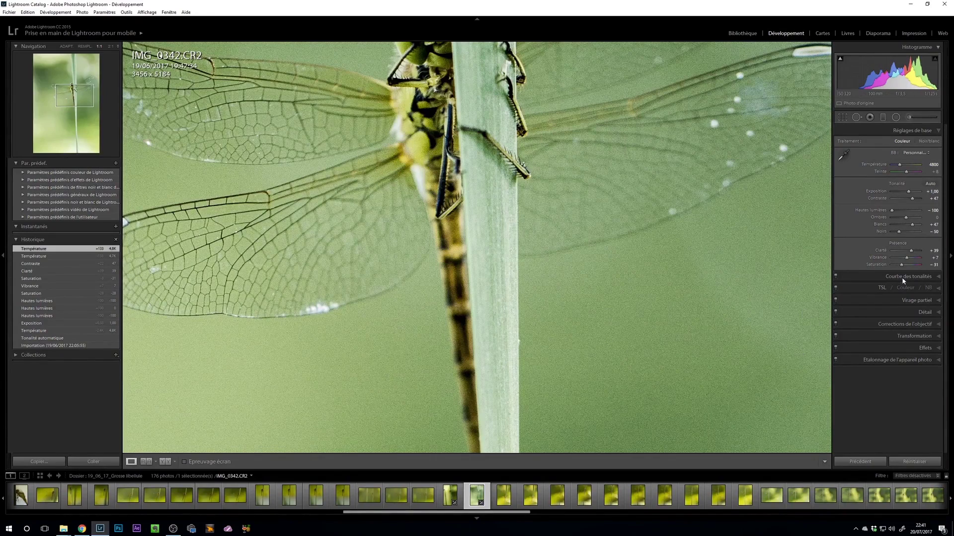
Step: Set the luminance noise reduction to 30 and check its effect on the dragonfly at close range
{"action": "left_click", "coordinate": [926, 314]}
{"action": "left_click", "coordinate": [926, 306]}
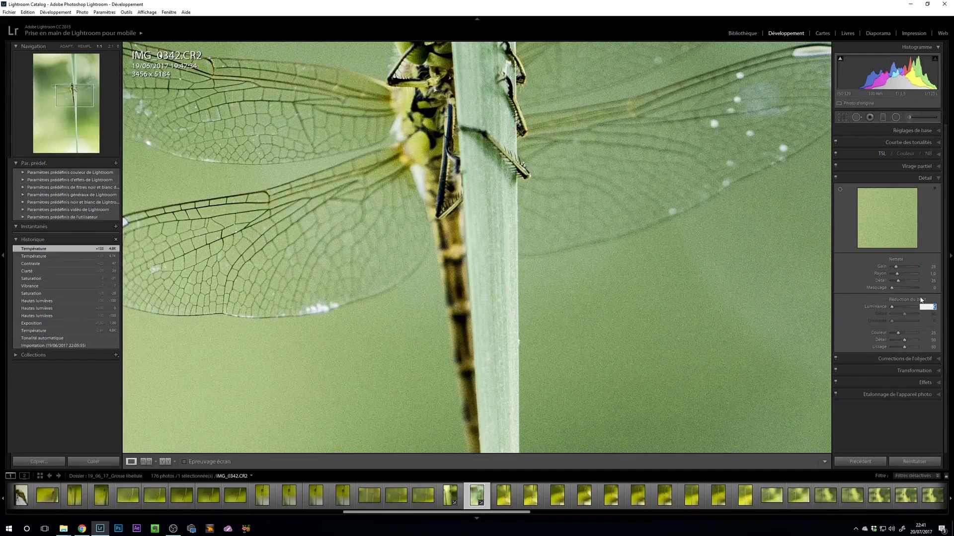
{"action": "type", "text": "30"}
{"action": "key", "text": "Return"}
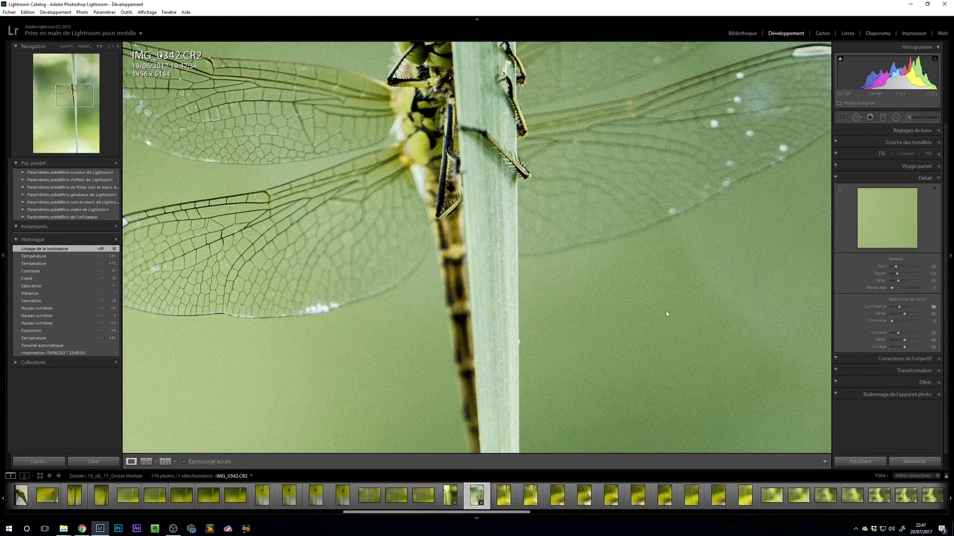
{"action": "left_click_drag", "start_coordinate": [616, 258], "coordinate": [586, 314]}
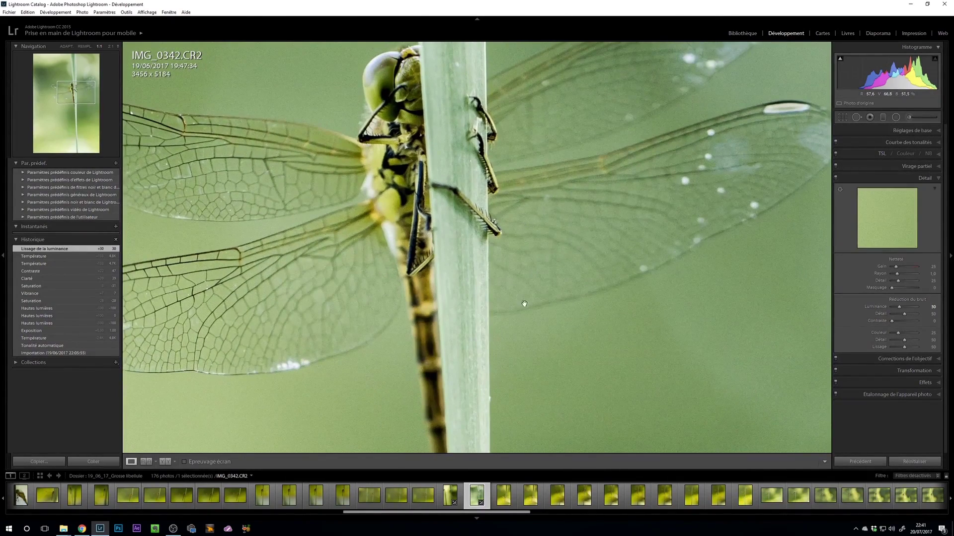
{"action": "left_click", "coordinate": [581, 222]}
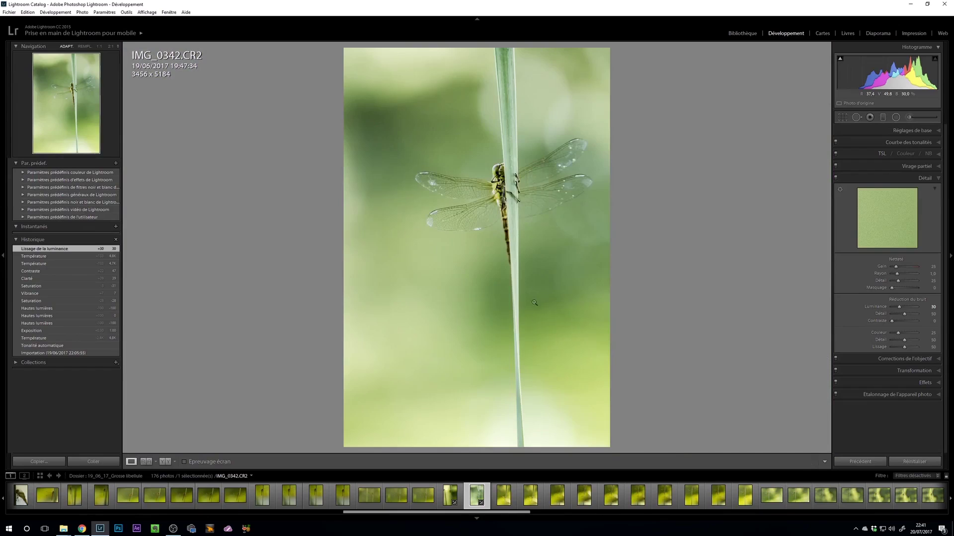
{"action": "left_click", "coordinate": [514, 189]}
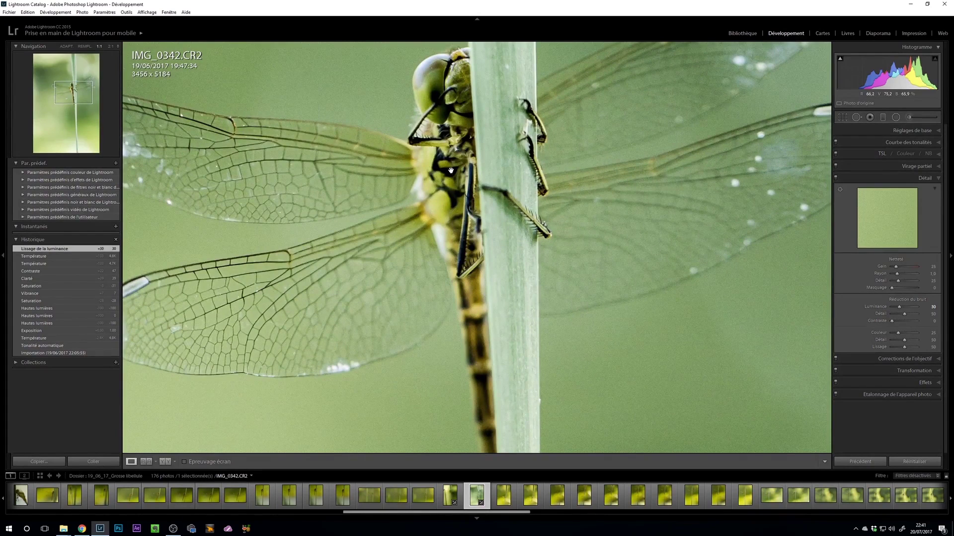
{"action": "left_click_drag", "start_coordinate": [473, 194], "coordinate": [437, 160]}
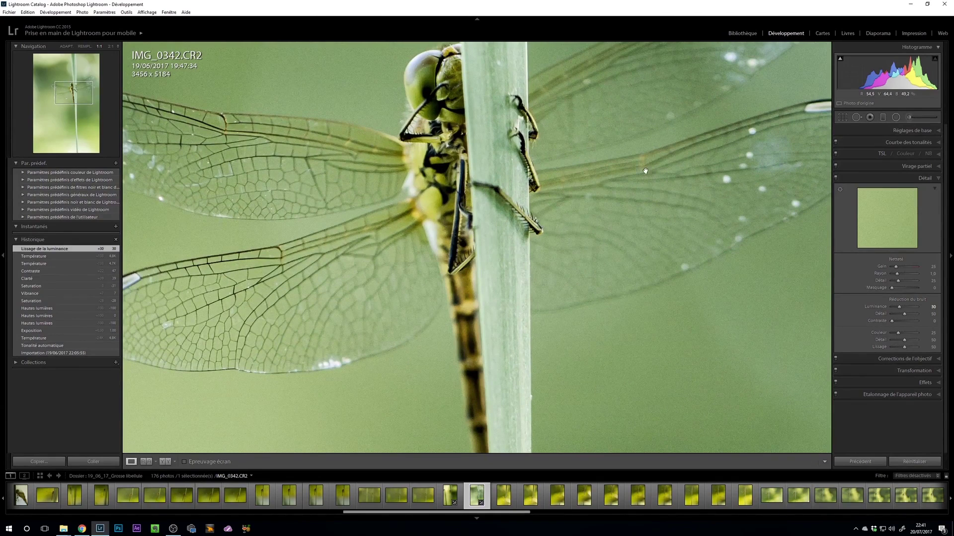
{"action": "left_click", "coordinate": [390, 244]}
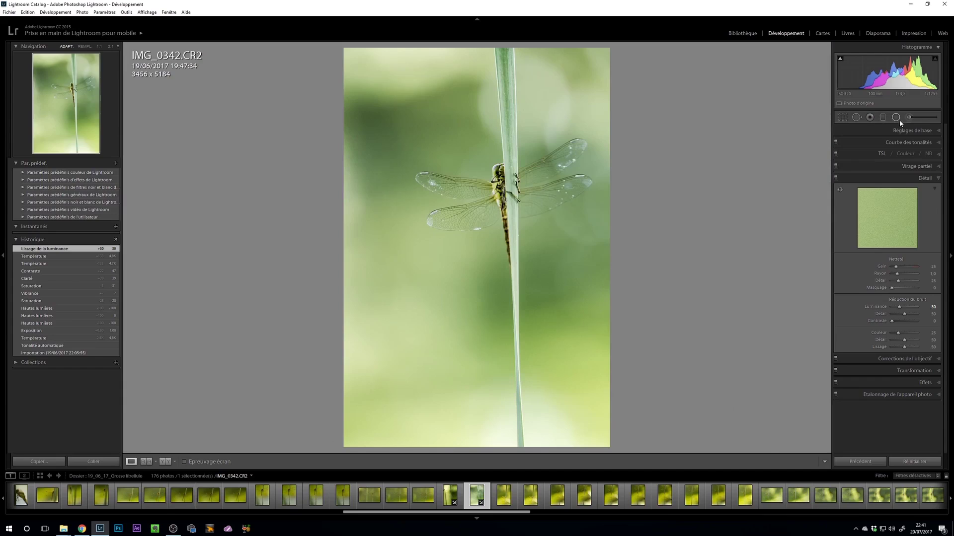
Step: Add a narrow radial filter with inverted mask over the dragonfly's body, tilted and resized to fit from head to tail
{"action": "left_click", "coordinate": [897, 119]}
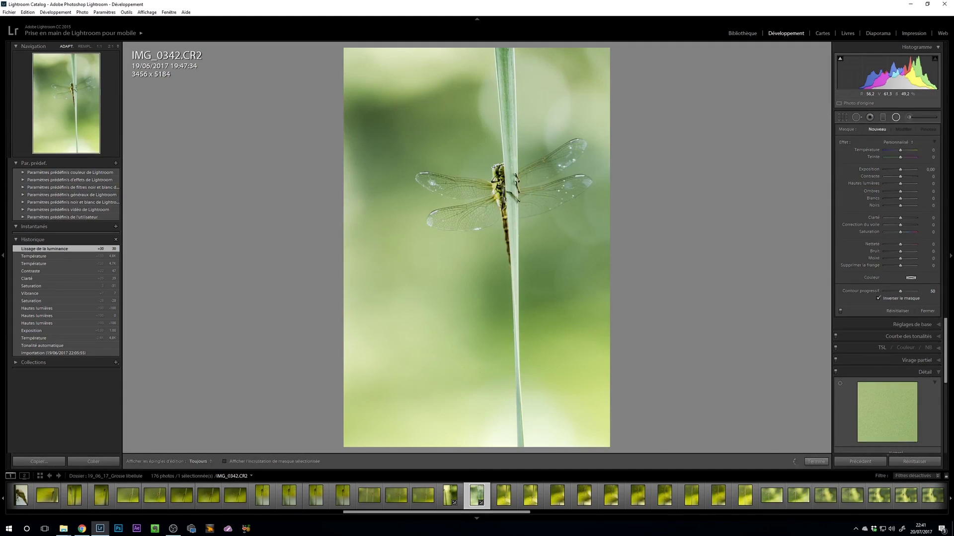
{"action": "left_click_drag", "start_coordinate": [503, 221], "coordinate": [511, 279]}
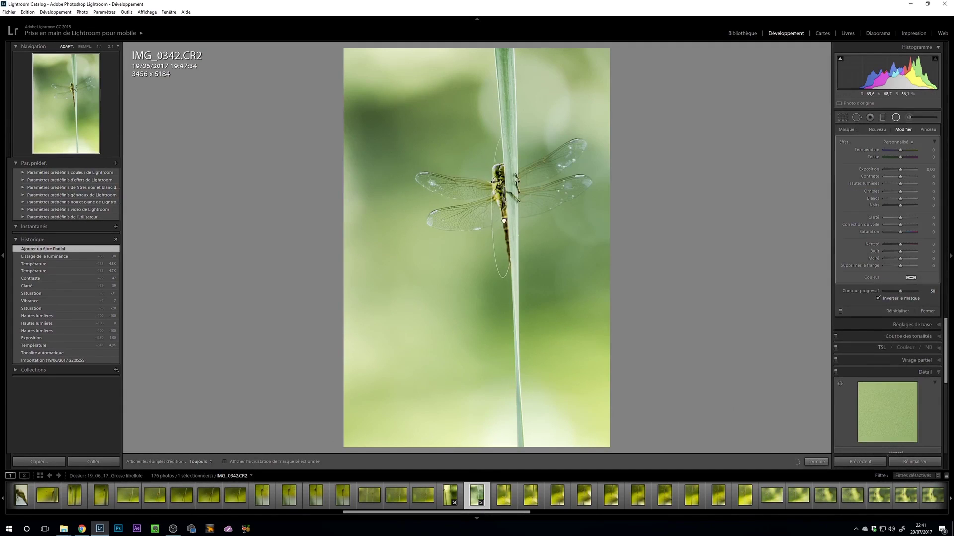
{"action": "left_click_drag", "start_coordinate": [504, 220], "coordinate": [511, 229]}
{"action": "left_click_drag", "start_coordinate": [511, 137], "coordinate": [496, 144]}
{"action": "left_click_drag", "start_coordinate": [501, 190], "coordinate": [502, 215]}
{"action": "left_click_drag", "start_coordinate": [493, 145], "coordinate": [496, 155]}
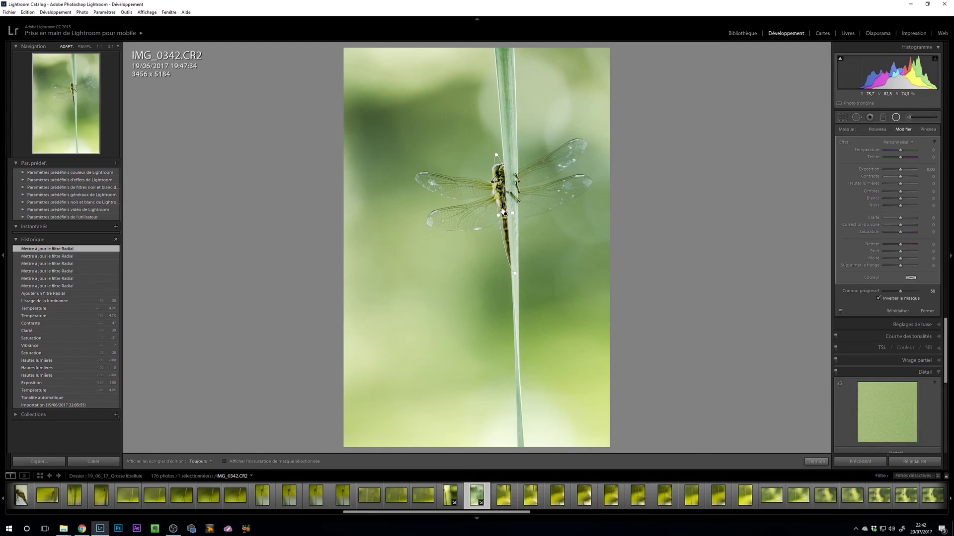
{"action": "left_click_drag", "start_coordinate": [499, 214], "coordinate": [498, 215]}
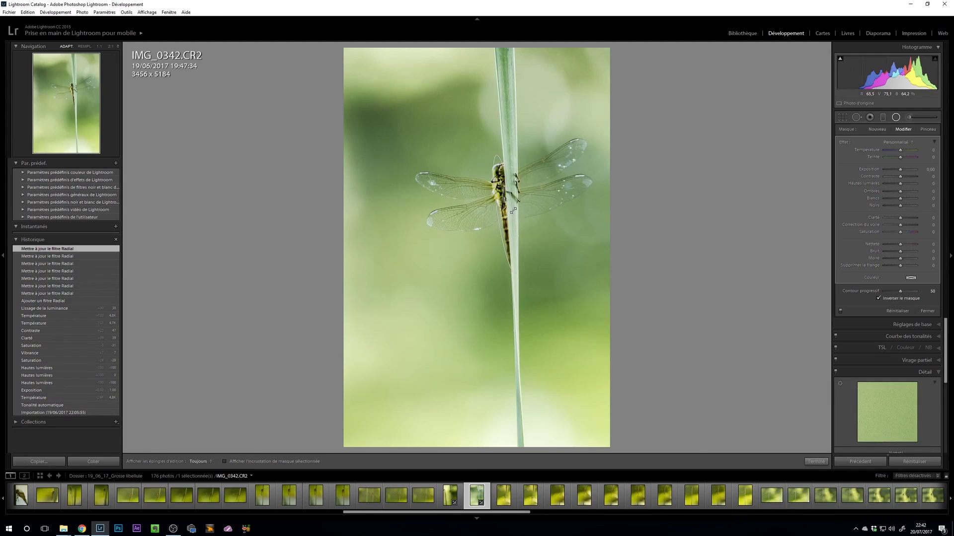
{"action": "left_click_drag", "start_coordinate": [514, 210], "coordinate": [514, 213]}
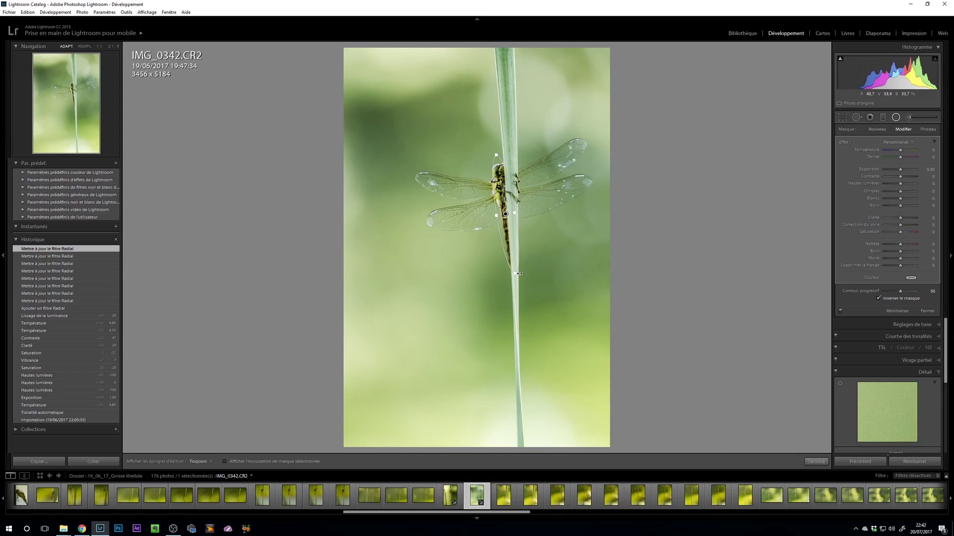
{"action": "left_click_drag", "start_coordinate": [519, 273], "coordinate": [518, 273]}
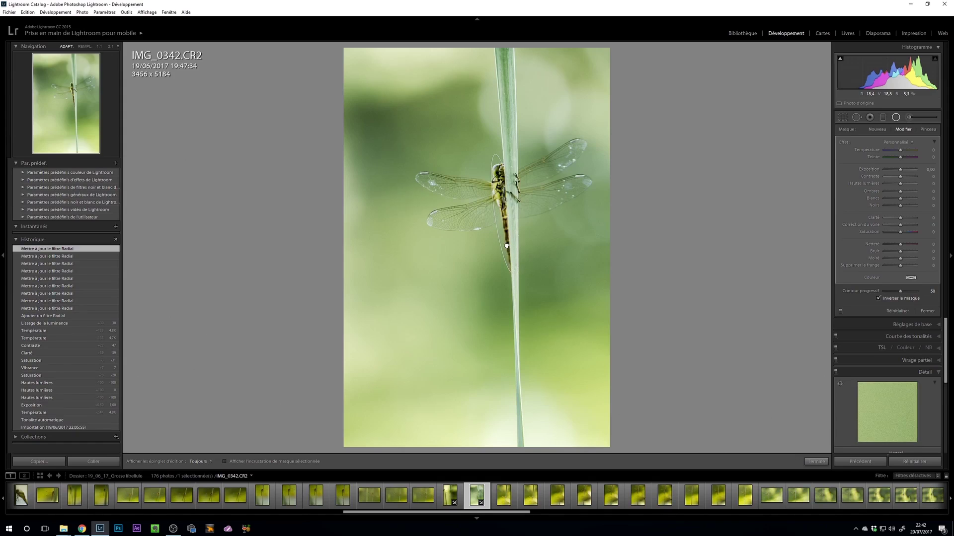
{"action": "left_click", "coordinate": [507, 245]}
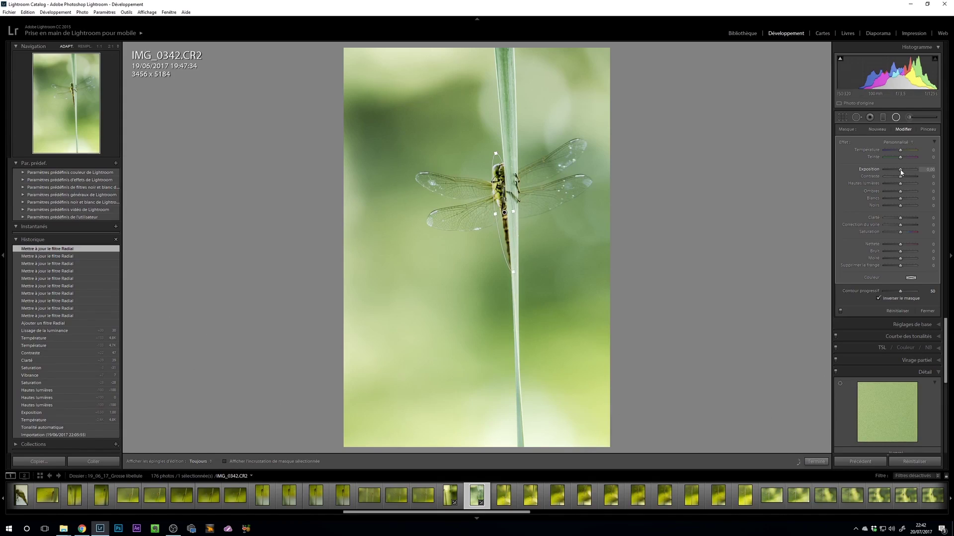
Step: Raise the radial filter's exposure to 0.29 on the dragonfly's body and view the body up close
{"action": "left_click_drag", "start_coordinate": [901, 173], "coordinate": [902, 172]}
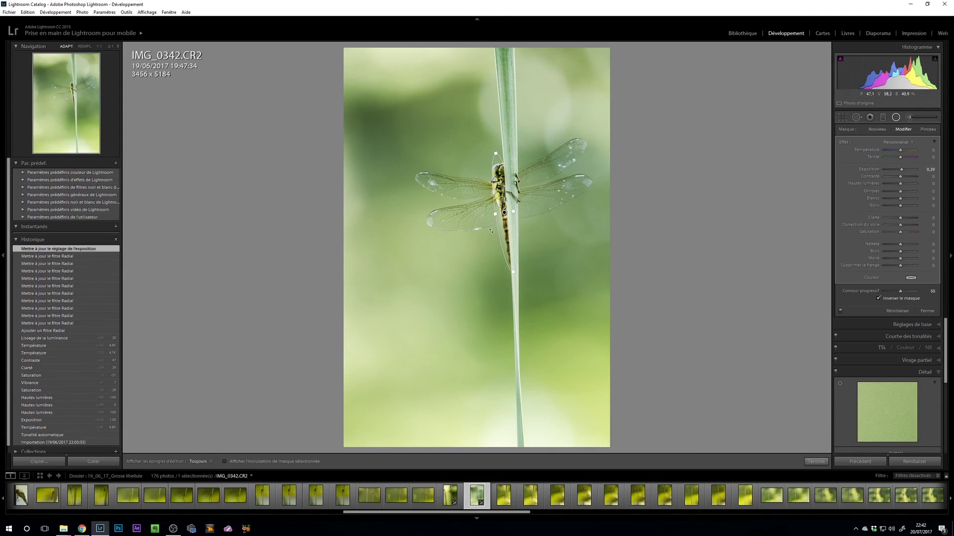
{"action": "right_click", "coordinate": [463, 211]}
{"action": "left_click", "coordinate": [500, 4]}
{"action": "left_click", "coordinate": [516, 185]}
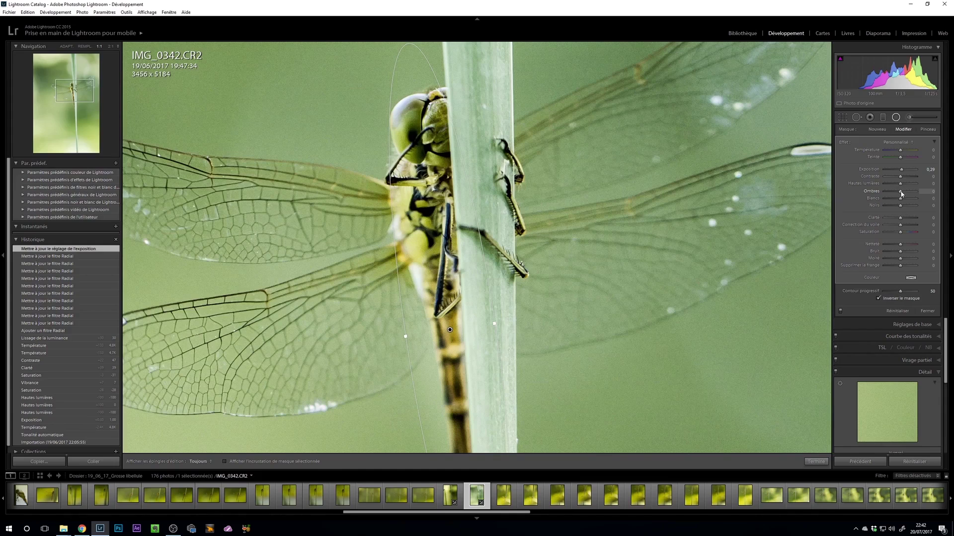
Step: Set the radial filter's shadows to 64, blacks to 12 and contrast to 12 on the dragonfly's body
{"action": "mouse_move", "coordinate": [909, 192]}
{"action": "left_mouse_down"}
{"action": "mouse_move", "coordinate": [891, 193]}
{"action": "mouse_move", "coordinate": [911, 187]}
{"action": "left_mouse_up"}
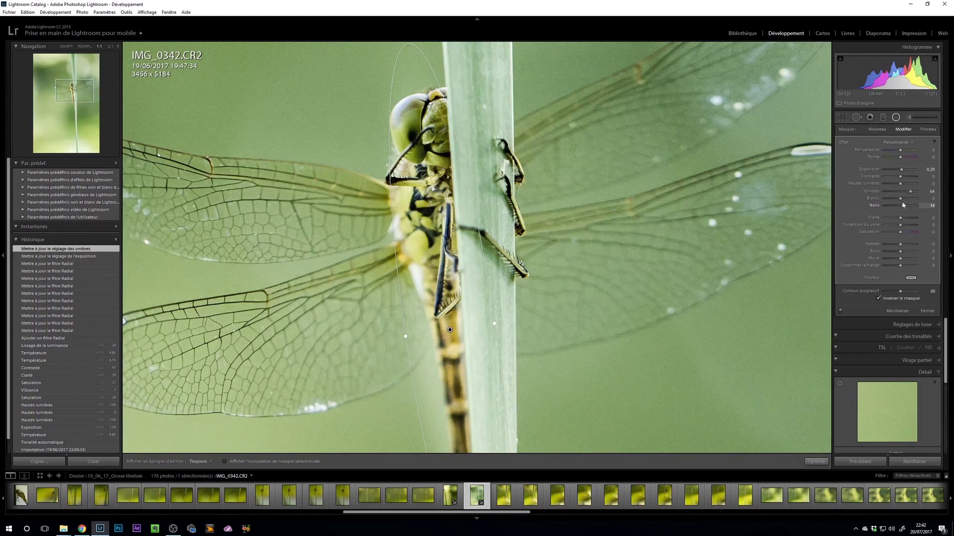
{"action": "left_click_drag", "start_coordinate": [902, 204], "coordinate": [902, 204]}
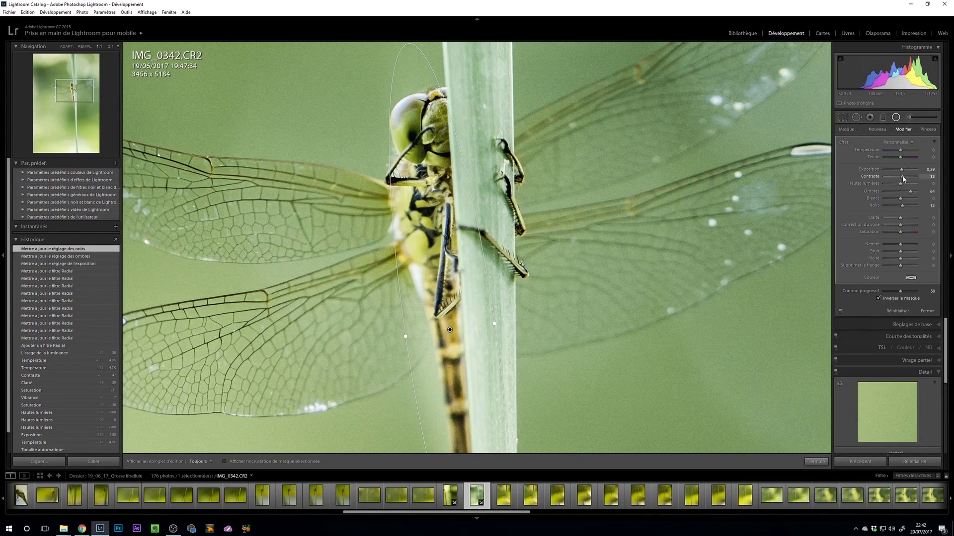
{"action": "left_click_drag", "start_coordinate": [903, 179], "coordinate": [902, 177]}
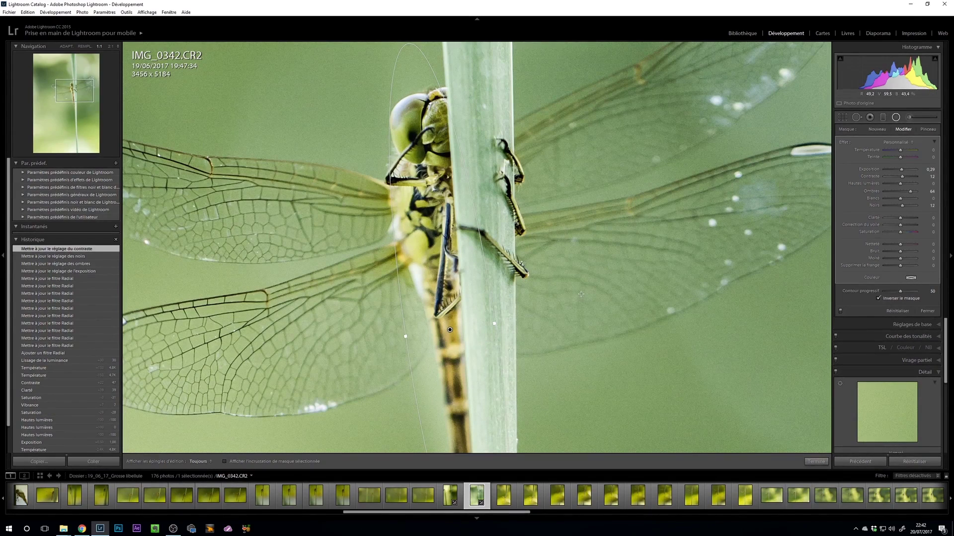
Step: Finish the radial filter and compare the luminance noise reduction history state with the latest one, checking the body up close
{"action": "key", "text": "z"}
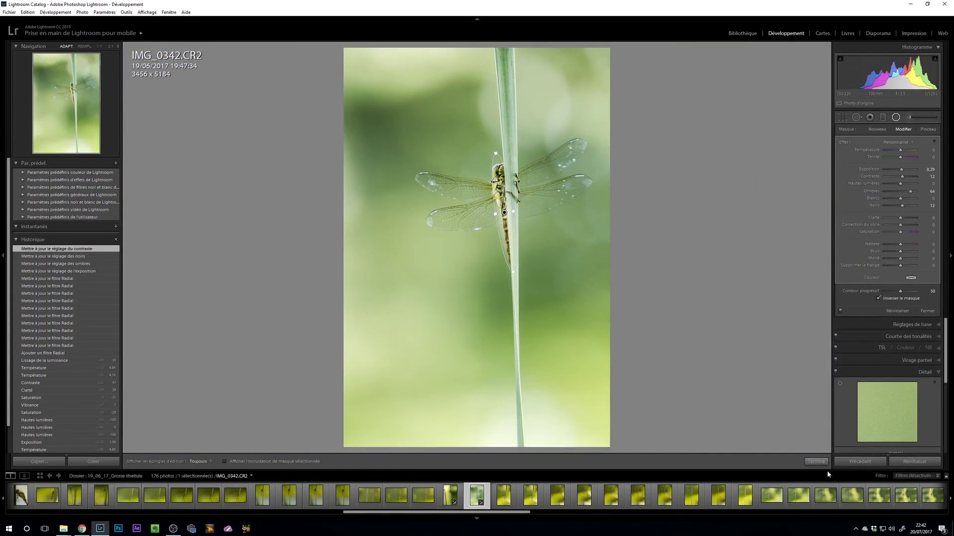
{"action": "left_click", "coordinate": [815, 462]}
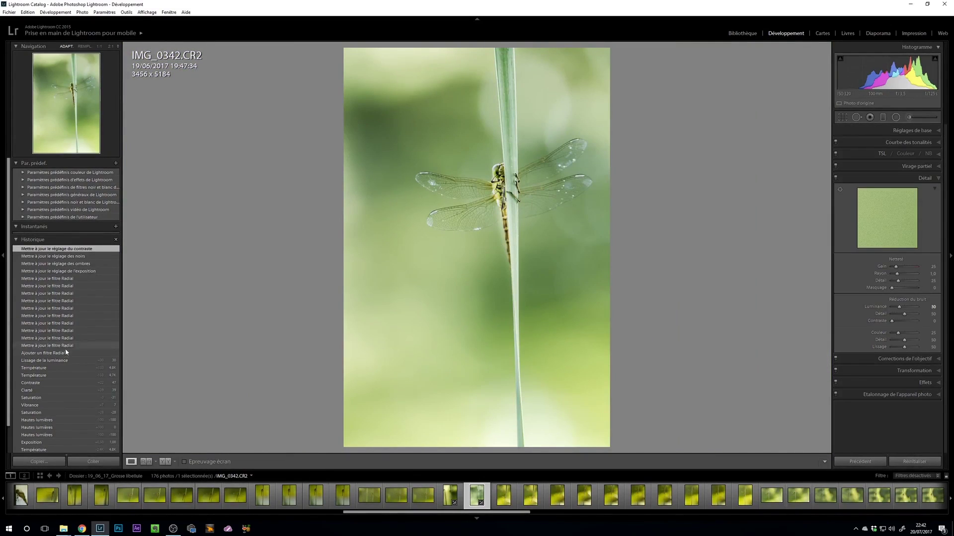
{"action": "left_click", "coordinate": [60, 361]}
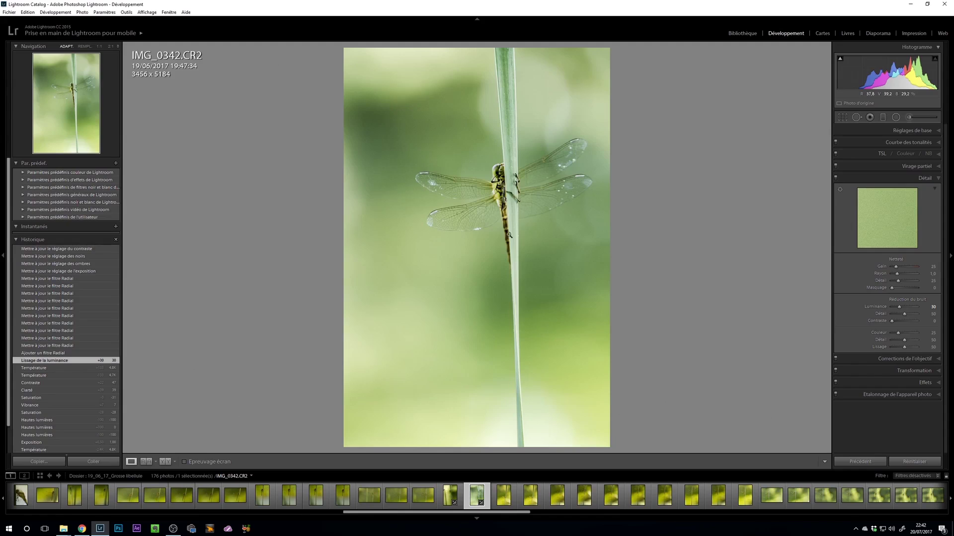
{"action": "left_click", "coordinate": [60, 250]}
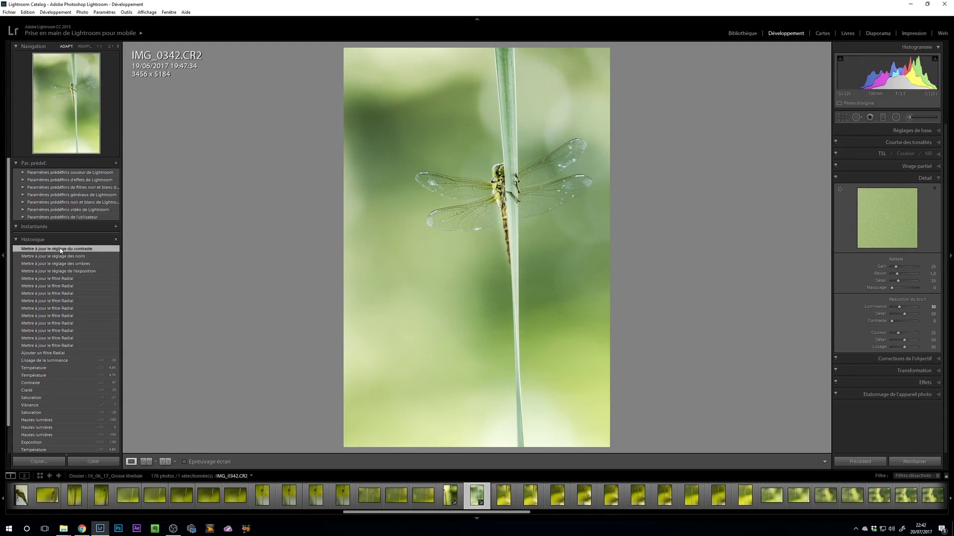
{"action": "left_click", "coordinate": [512, 233]}
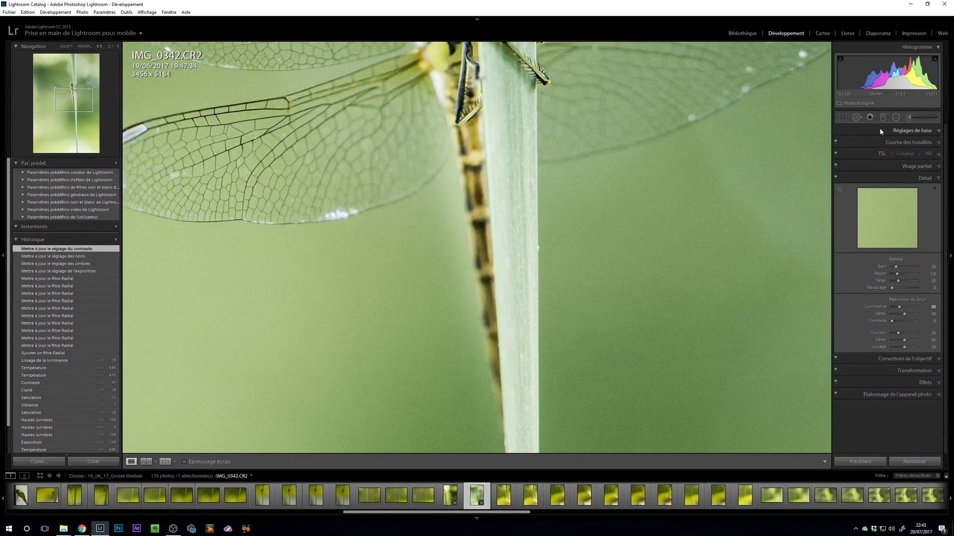
Step: Reopen the body's radial filter, narrow its ellipse slightly and set the feather to 100
{"action": "left_click", "coordinate": [895, 117]}
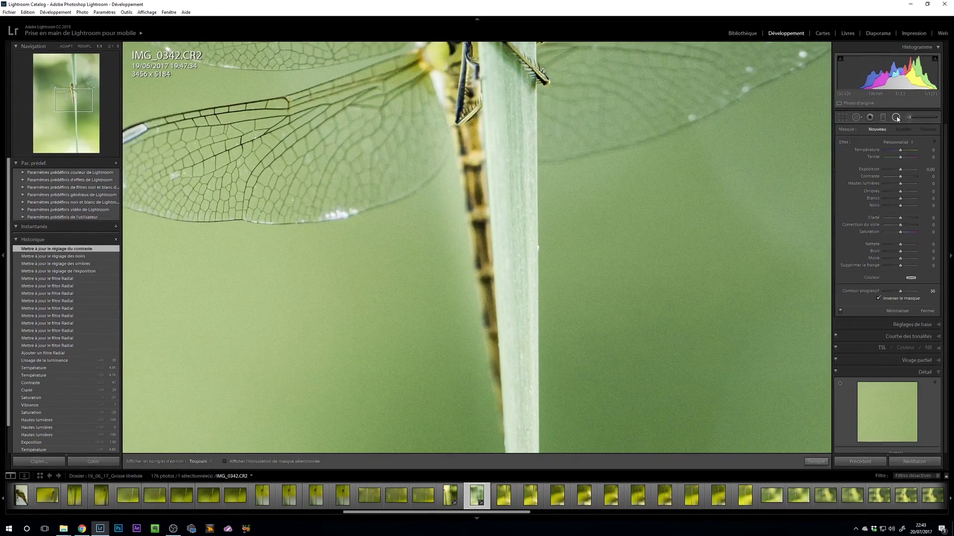
{"action": "left_click", "coordinate": [470, 136]}
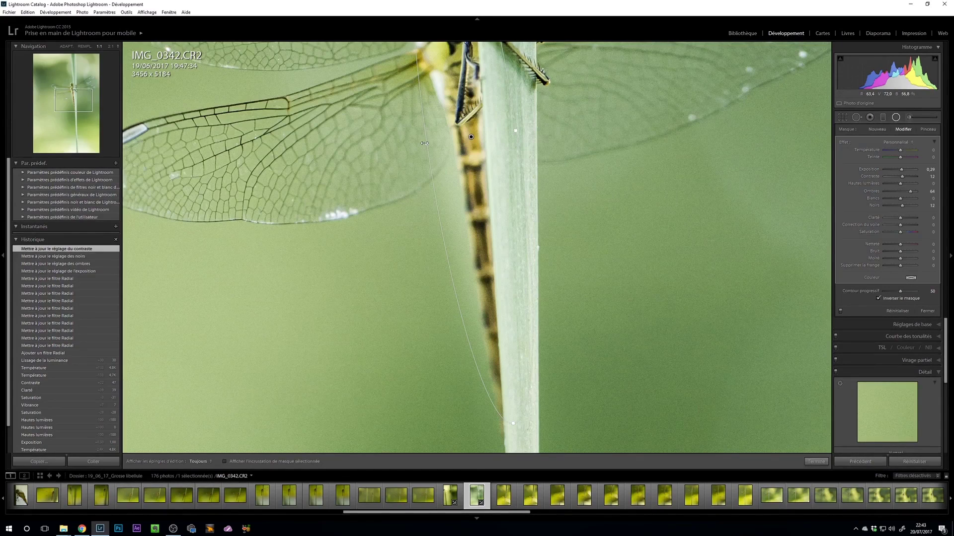
{"action": "left_click_drag", "start_coordinate": [425, 143], "coordinate": [429, 288]}
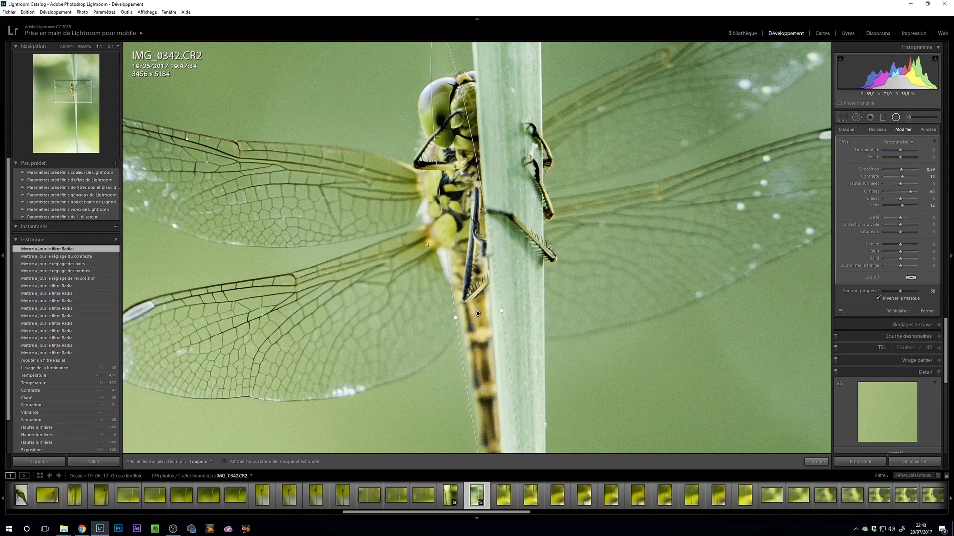
{"action": "scroll", "coordinate": [428, 245], "scroll_direction": "down", "scroll_amount": 3}
{"action": "key", "text": "ctrl+z"}
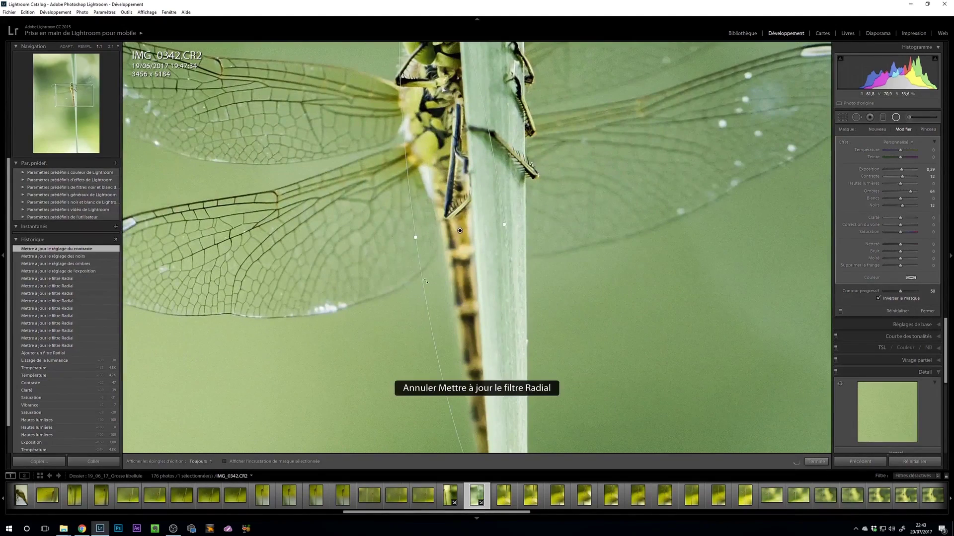
{"action": "left_click_drag", "start_coordinate": [418, 238], "coordinate": [419, 237]}
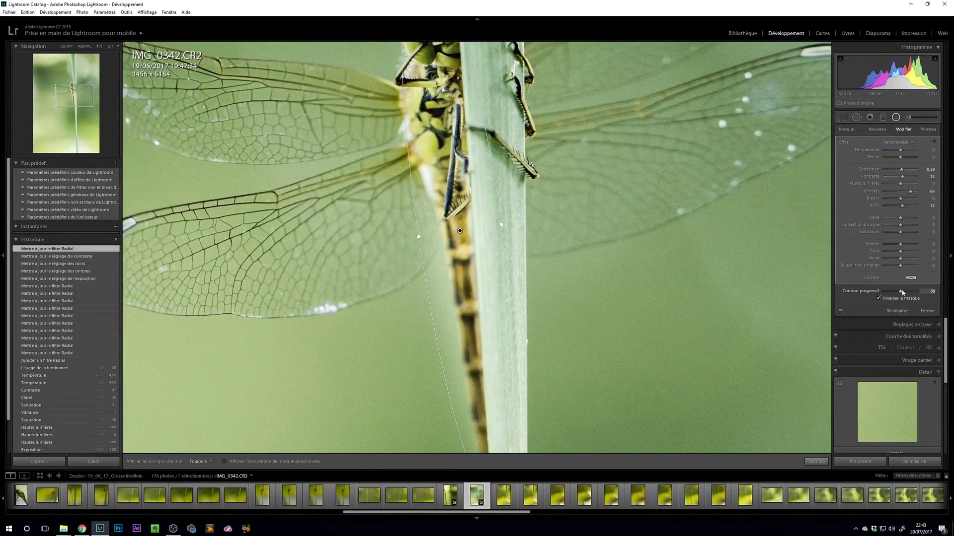
{"action": "left_click_drag", "start_coordinate": [904, 292], "coordinate": [914, 294]}
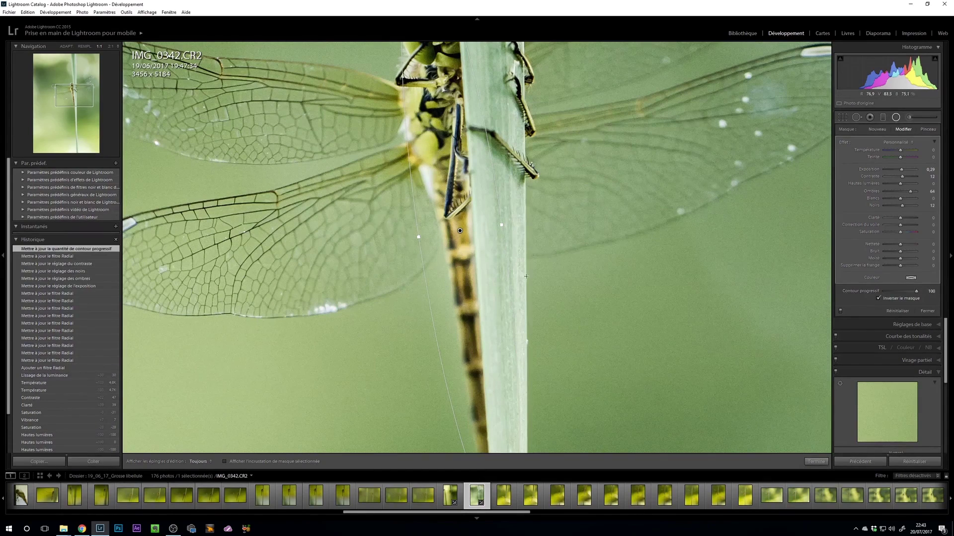
{"action": "left_click_drag", "start_coordinate": [419, 236], "coordinate": [422, 237]}
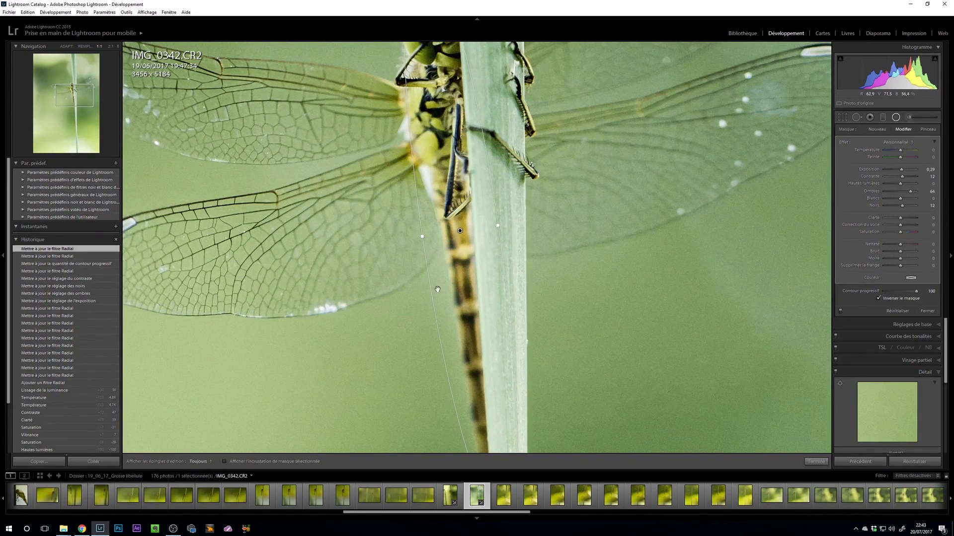
{"action": "left_click_drag", "start_coordinate": [379, 306], "coordinate": [380, 236]}
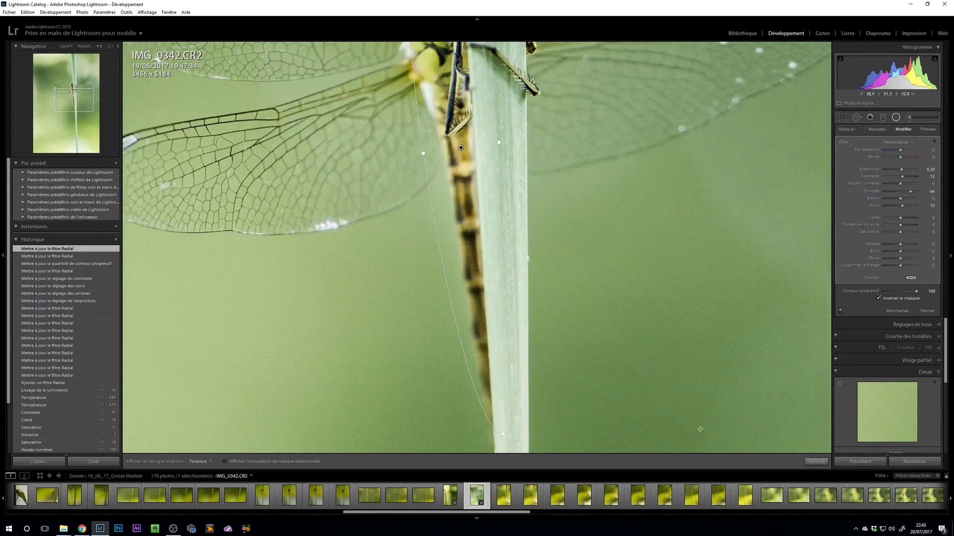
{"action": "left_click", "coordinate": [816, 461]}
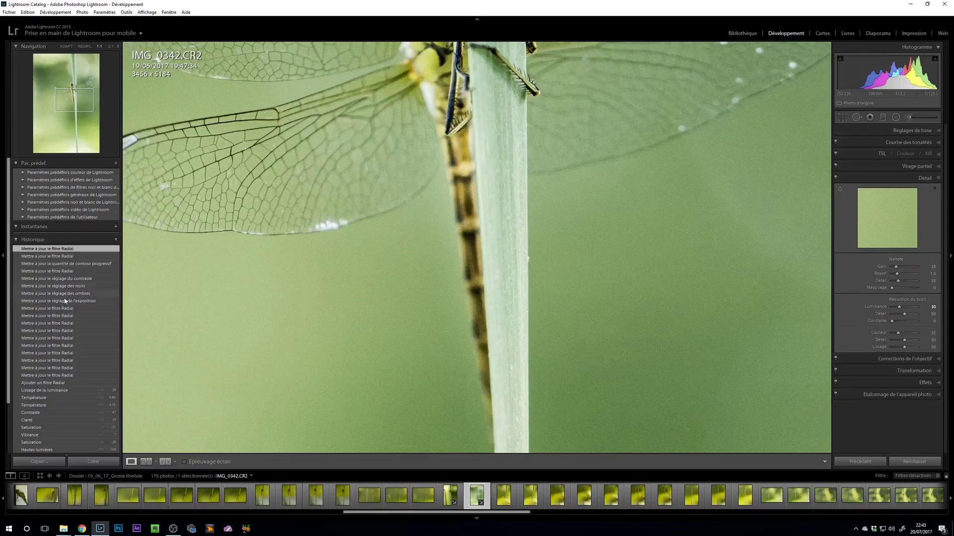
Step: Compare the history state of the blacks adjustment with the latest radial filter state along the dragonfly's body
{"action": "left_click", "coordinate": [71, 287]}
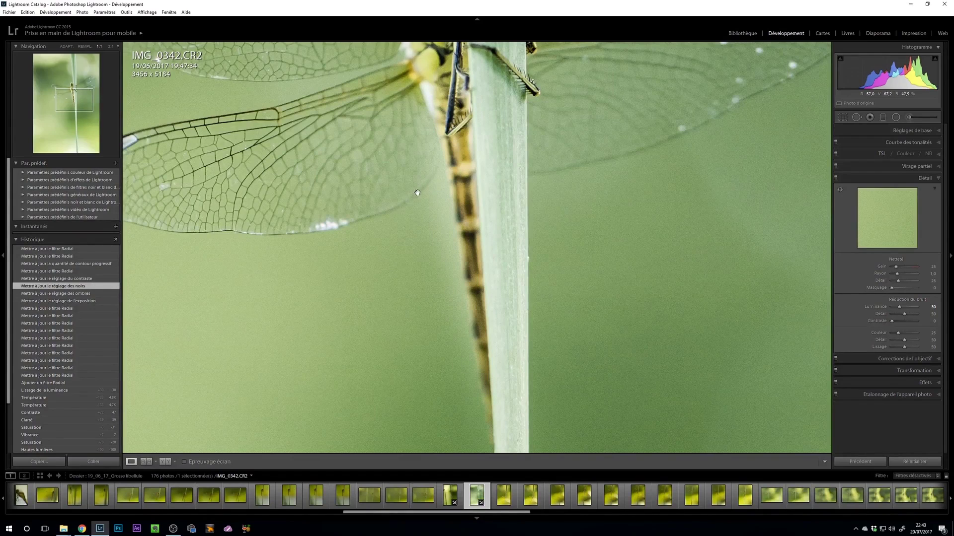
{"action": "left_click", "coordinate": [36, 249]}
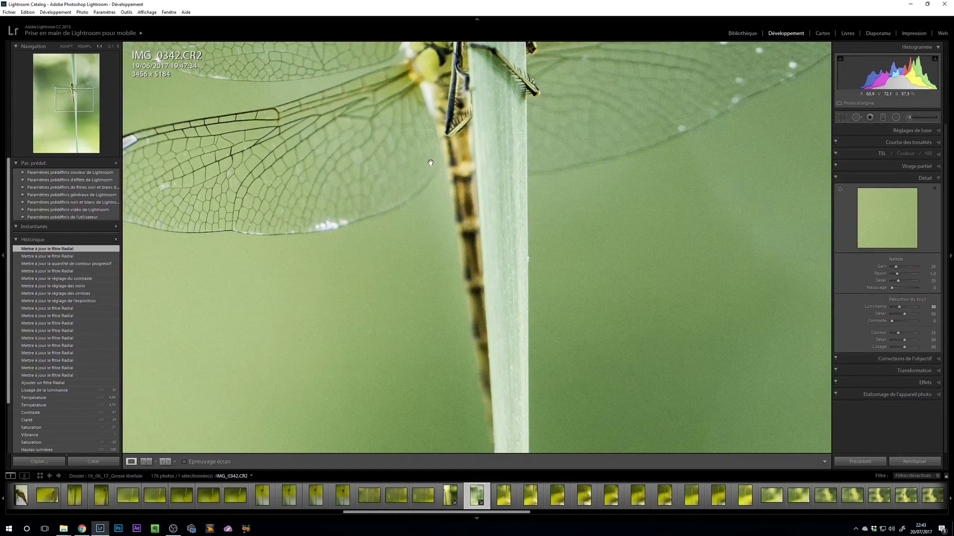
{"action": "left_click_drag", "start_coordinate": [431, 162], "coordinate": [440, 242]}
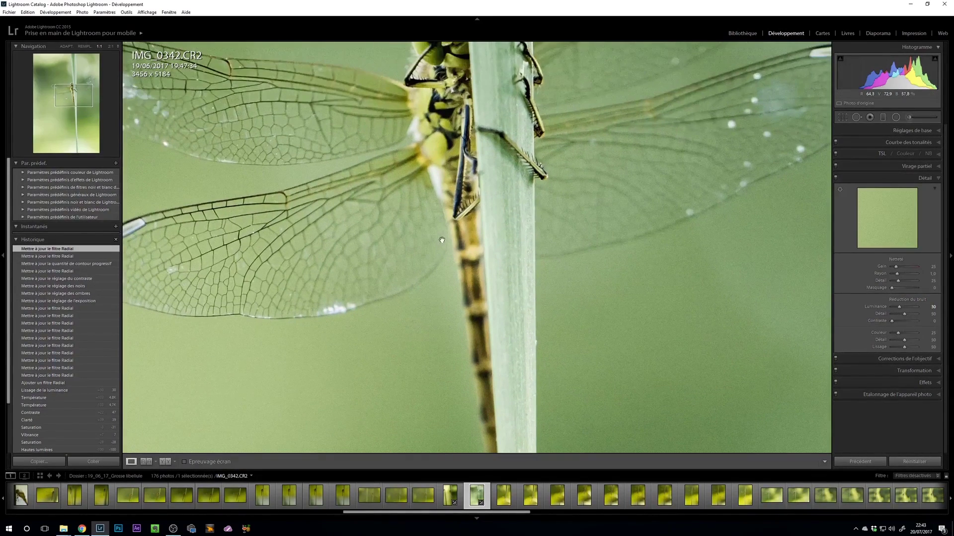
{"action": "left_click", "coordinate": [406, 249]}
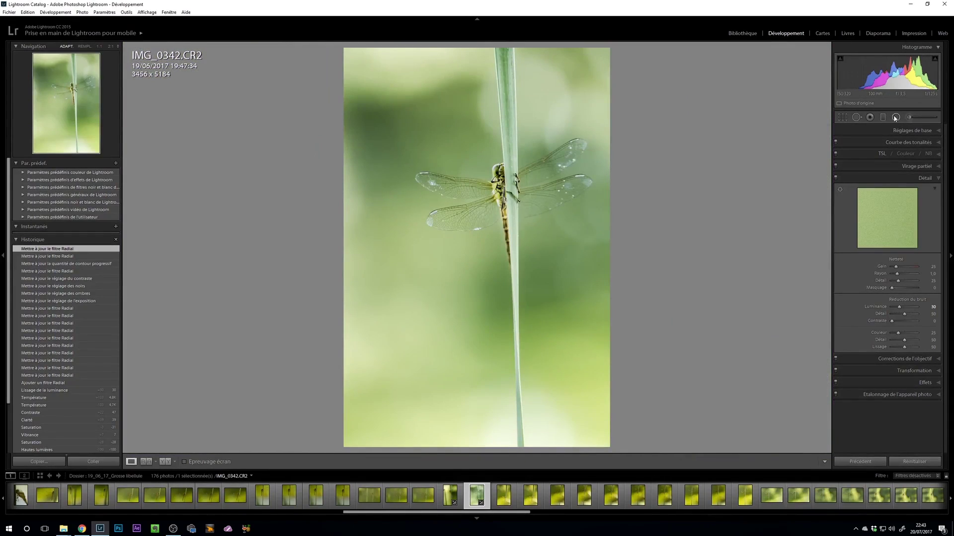
Step: Select the radial filter on the dragonfly's body again and raise its clarity slightly
{"action": "left_click", "coordinate": [896, 117]}
{"action": "left_click", "coordinate": [506, 212]}
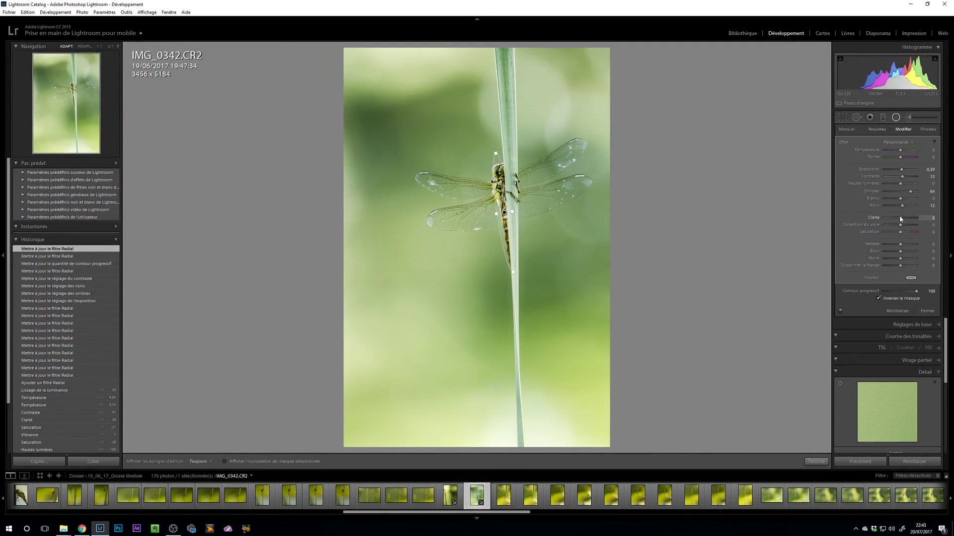
{"action": "left_click_drag", "start_coordinate": [901, 218], "coordinate": [901, 219]}
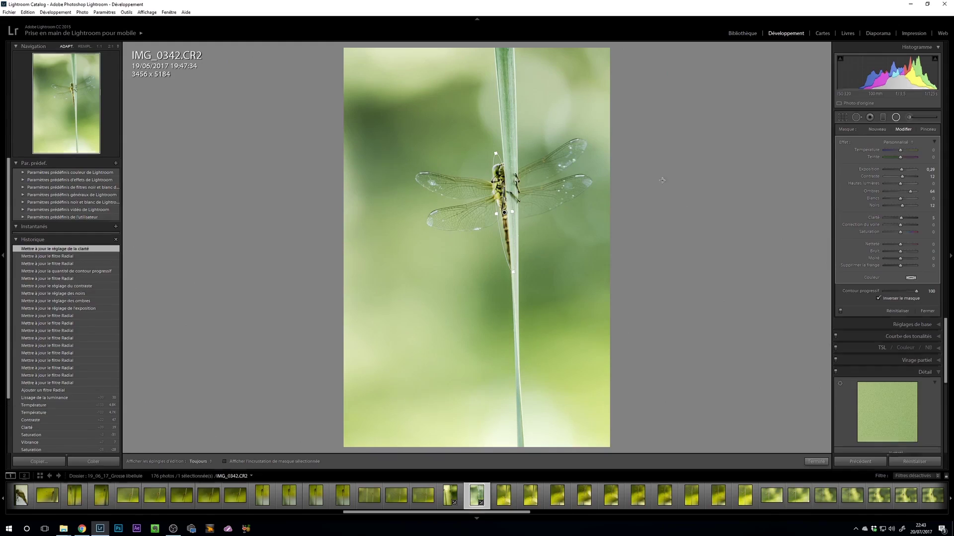
Step: Set the body filter's shadows to 86, whites to 5 and blacks to -5, and finish editing the filter
{"action": "key", "text": "z"}
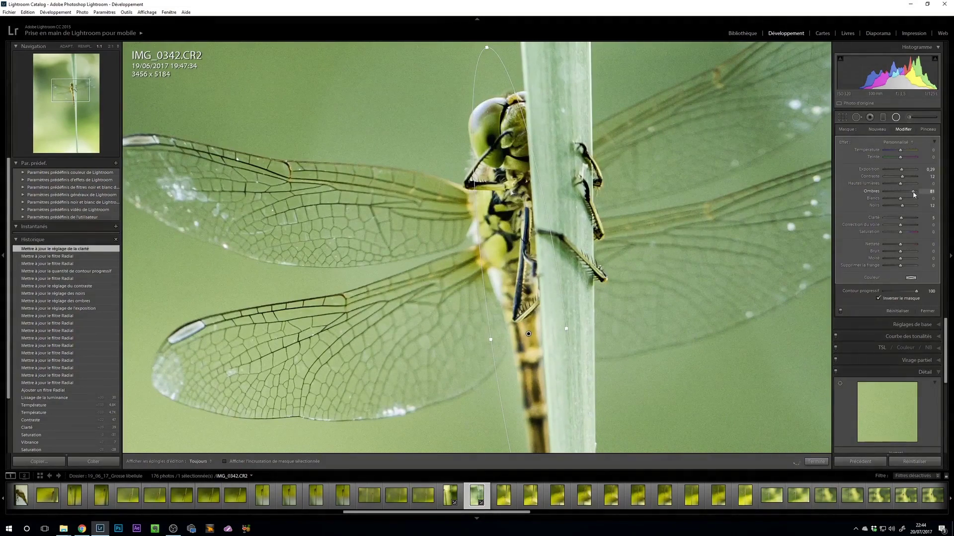
{"action": "left_click_drag", "start_coordinate": [914, 195], "coordinate": [902, 201]}
{"action": "left_click", "coordinate": [902, 199]}
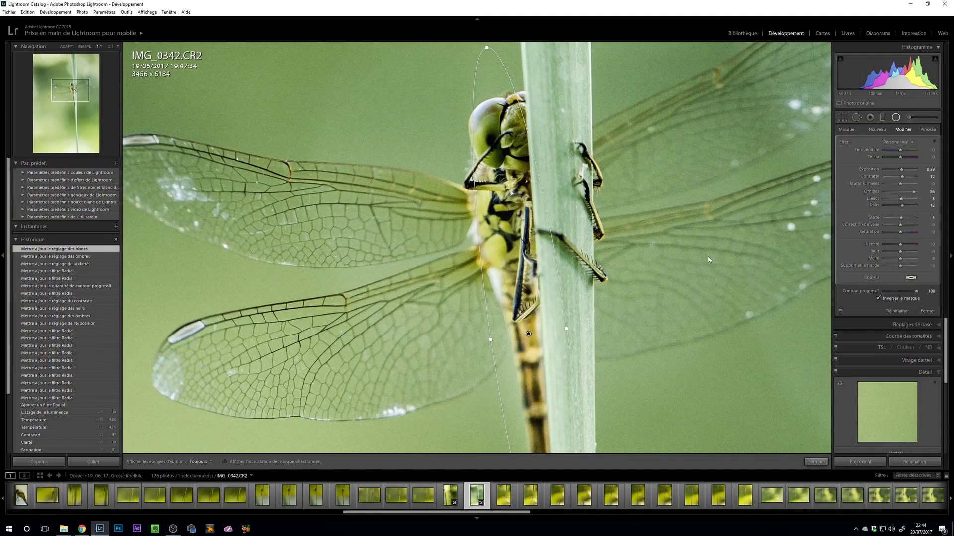
{"action": "left_click", "coordinate": [903, 208]}
{"action": "left_click_drag", "start_coordinate": [528, 440], "coordinate": [542, 369]}
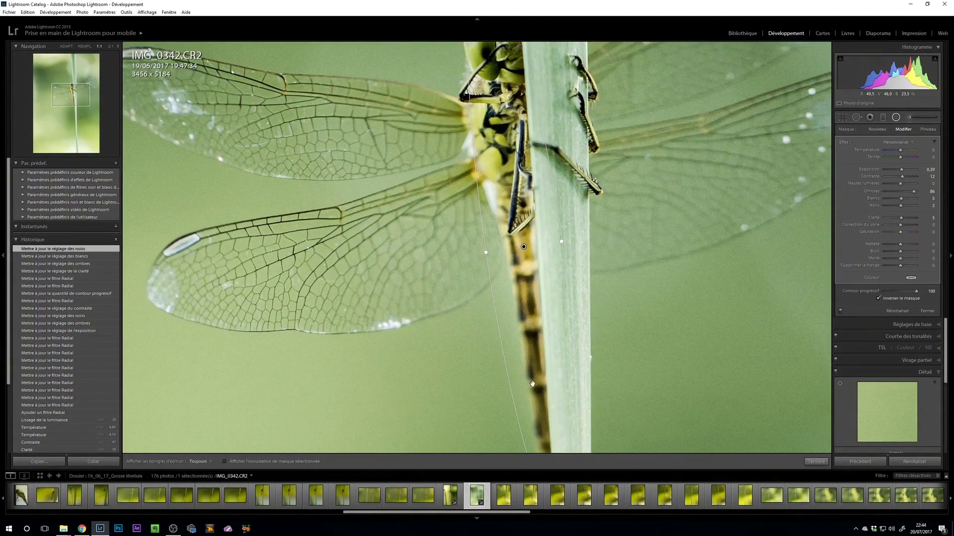
{"action": "left_click_drag", "start_coordinate": [517, 166], "coordinate": [519, 207]}
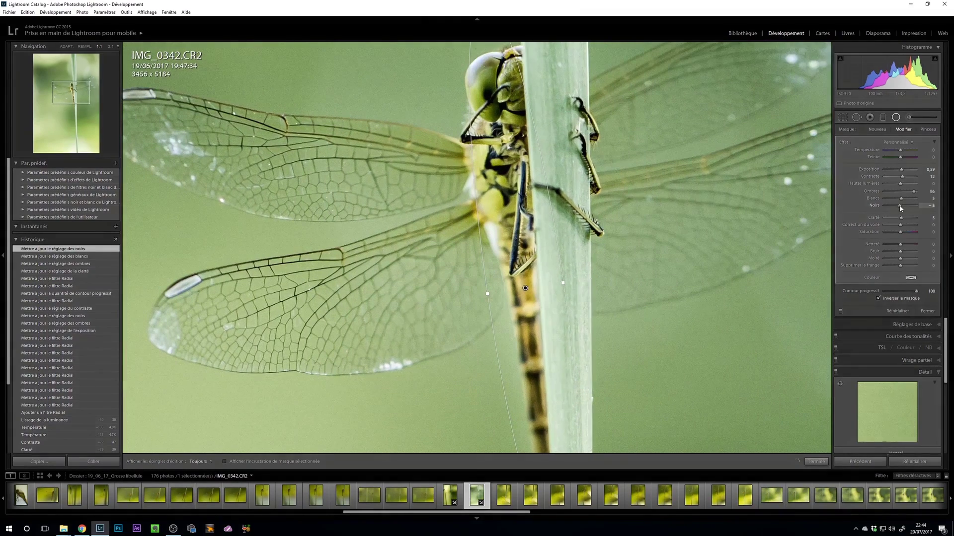
{"action": "key", "text": "Return"}
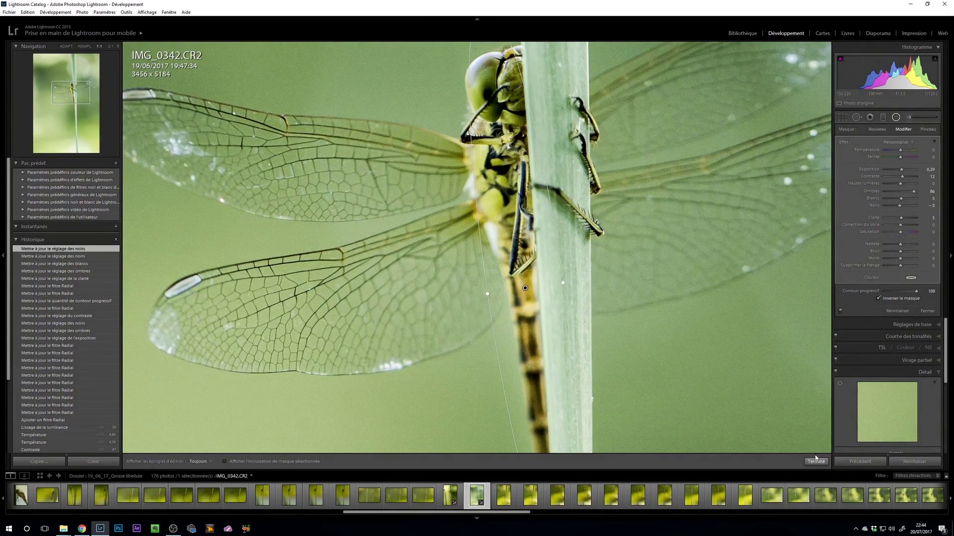
{"action": "left_click", "coordinate": [816, 462]}
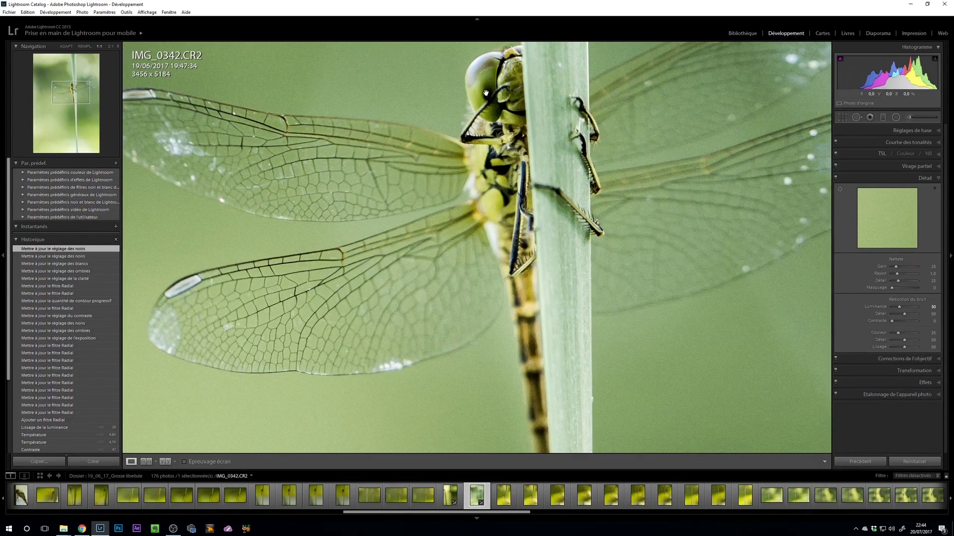
Step: Compare the original and edited dragonfly side by side up close and return to the single view
{"action": "key", "text": "y"}
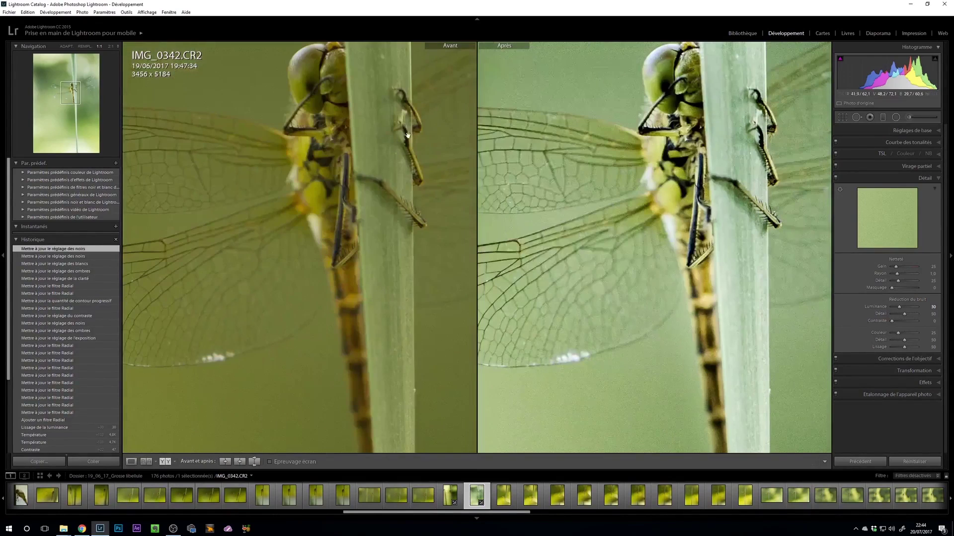
{"action": "left_click_drag", "start_coordinate": [679, 104], "coordinate": [660, 137]}
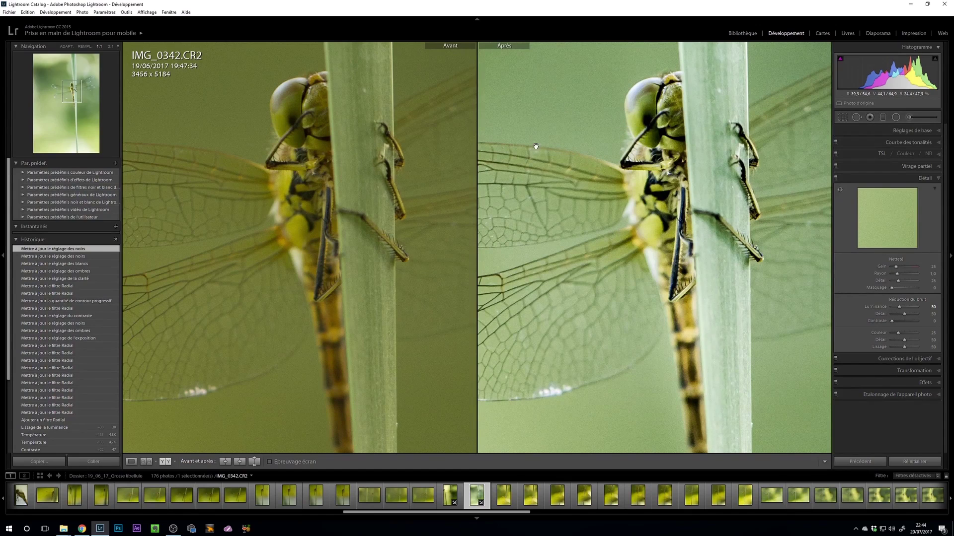
{"action": "left_click", "coordinate": [653, 130]}
{"action": "left_click", "coordinate": [688, 160]}
{"action": "key", "text": "y"}
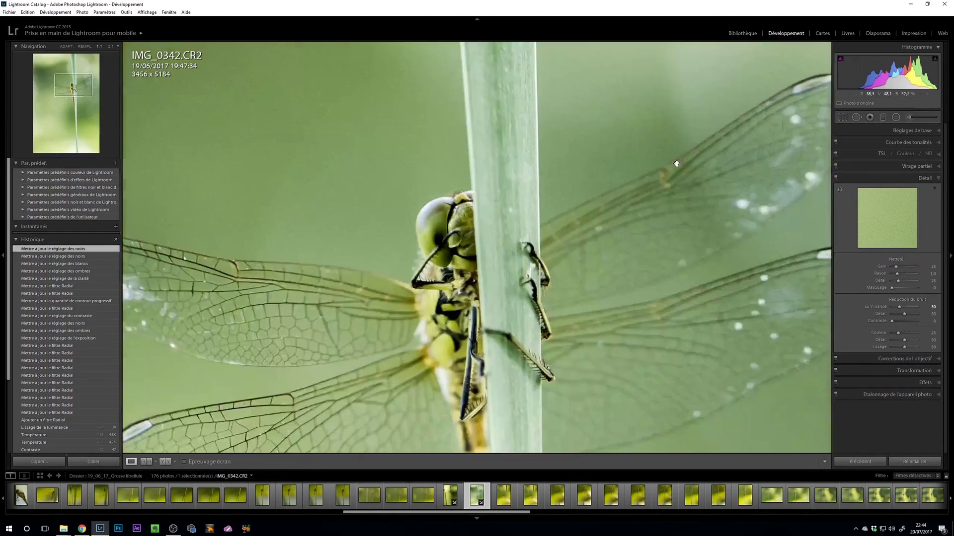
Step: Add a small radial filter with inverted mask on the dragonfly's eye and raise its shadows to 43
{"action": "left_click", "coordinate": [896, 118]}
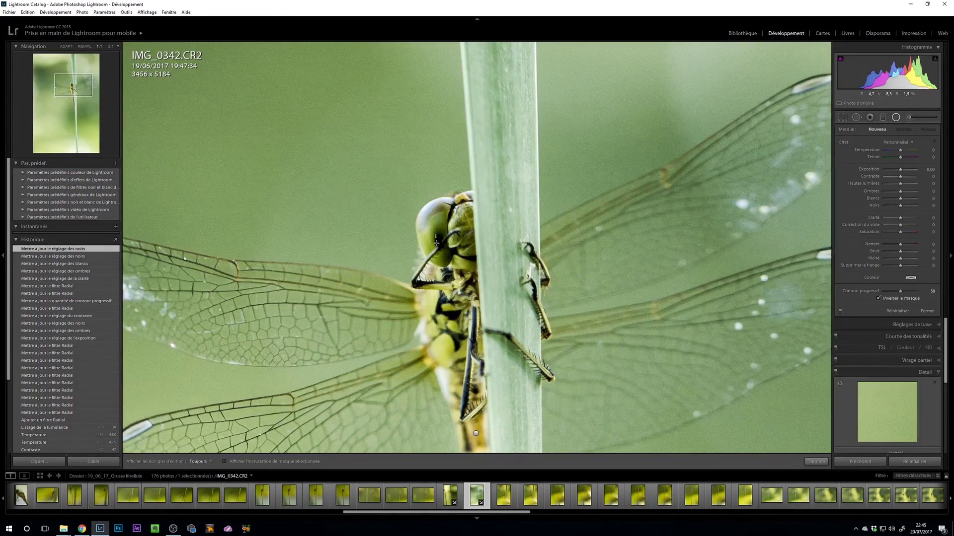
{"action": "left_click_drag", "start_coordinate": [436, 237], "coordinate": [445, 249]}
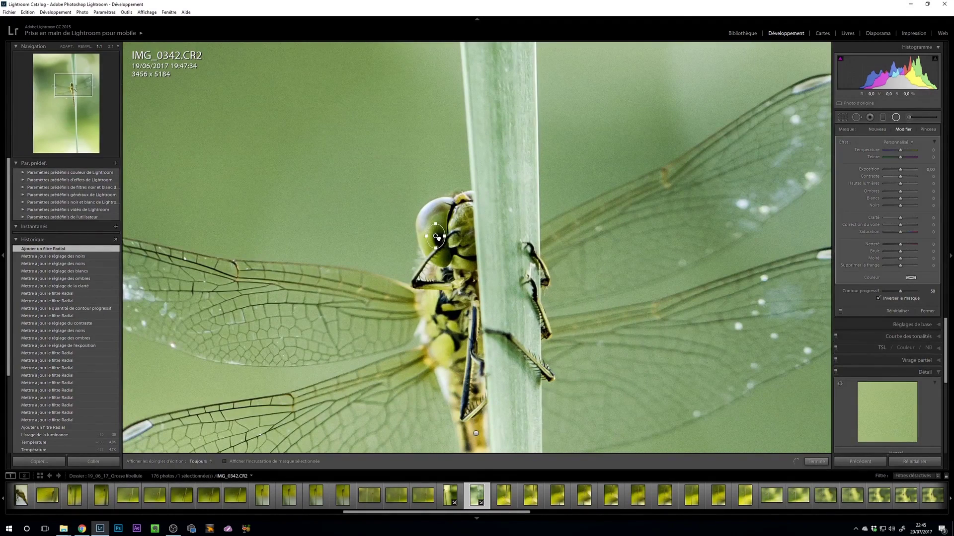
{"action": "left_click", "coordinate": [439, 238]}
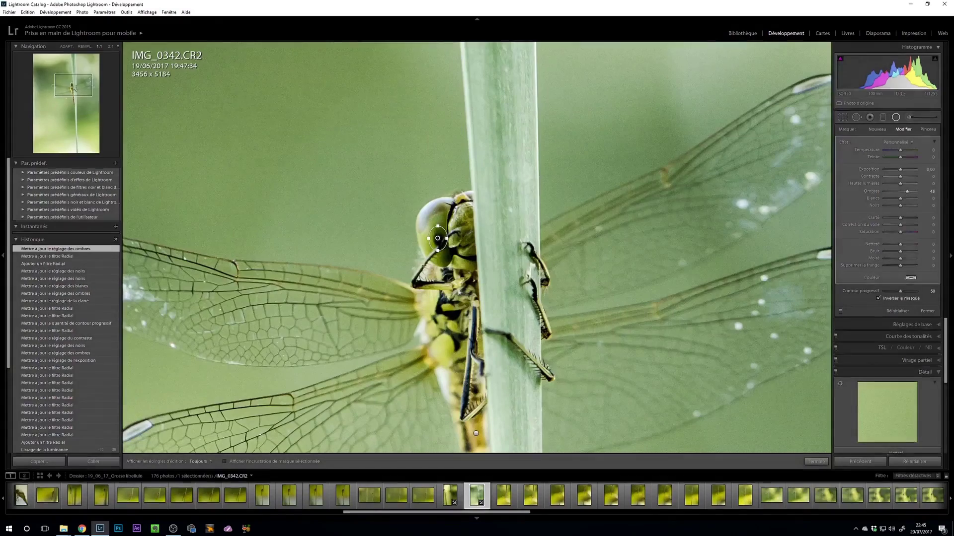
Step: Raise the eye filter's blacks to 17 at 2:1 magnification and finish editing the filter
{"action": "left_click", "coordinate": [110, 46]}
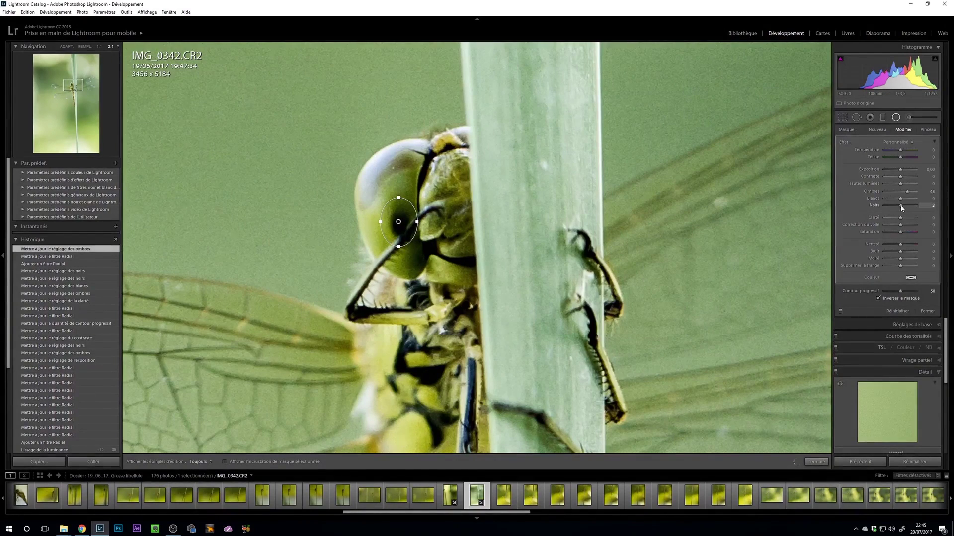
{"action": "left_click_drag", "start_coordinate": [904, 208], "coordinate": [905, 207]}
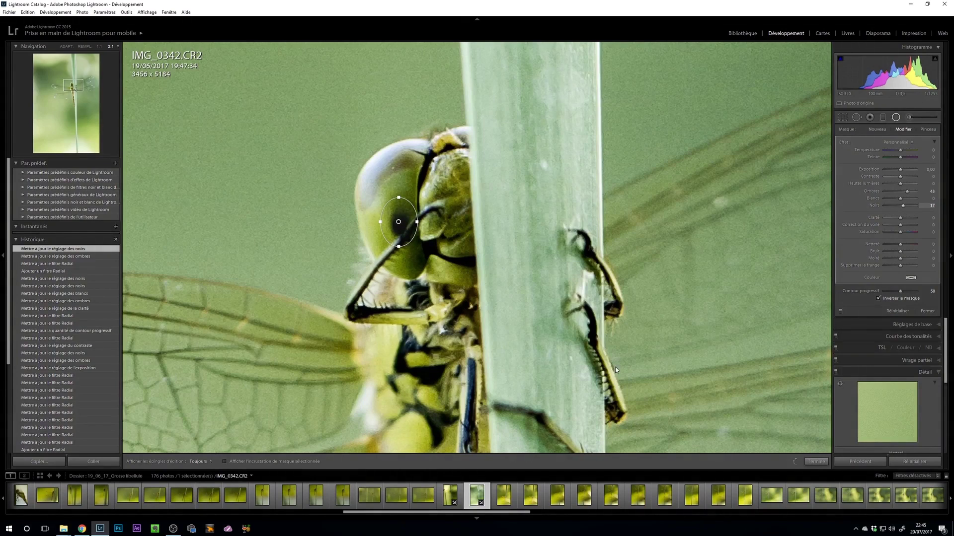
{"action": "left_click", "coordinate": [816, 461]}
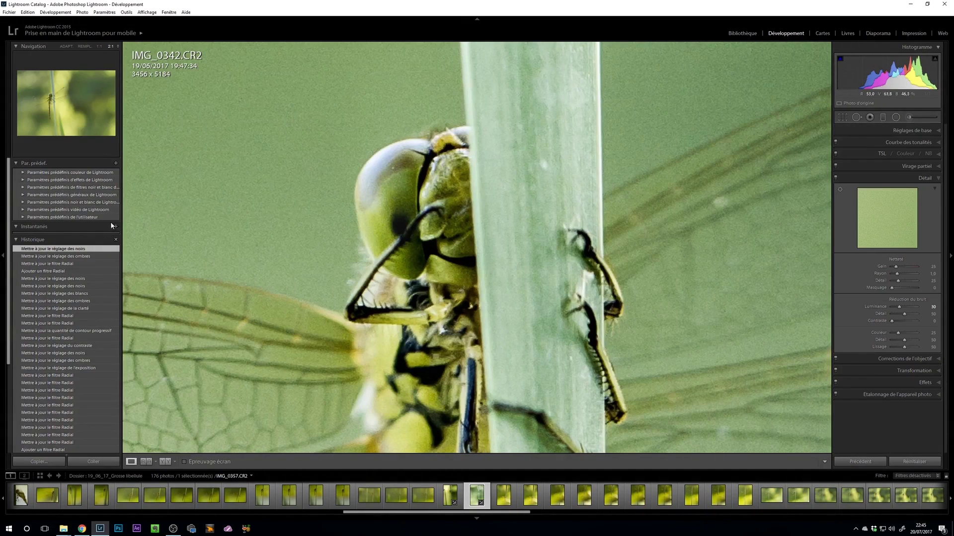
Step: Compare the dragonfly's eye with and without the eye filter through earlier history states, then restore the latest state
{"action": "left_click", "coordinate": [66, 279]}
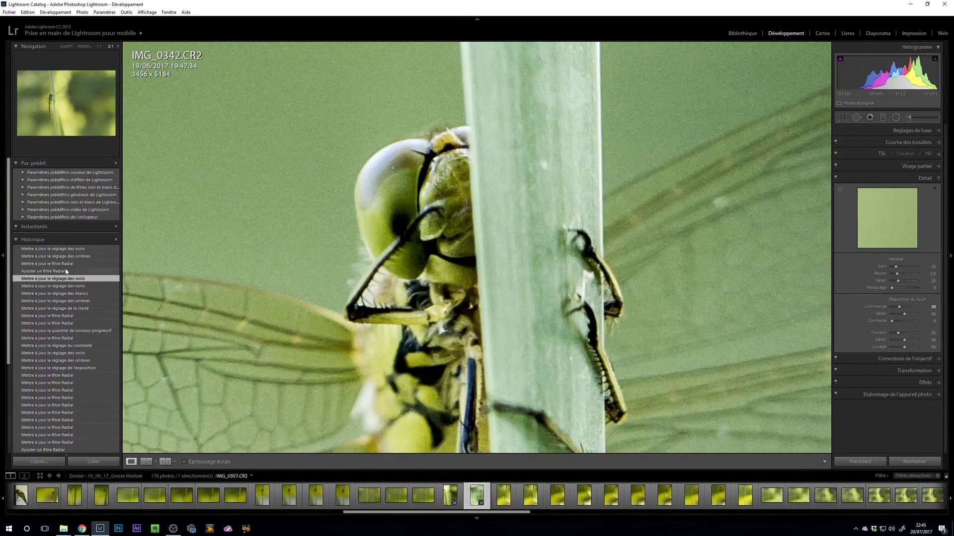
{"action": "left_click", "coordinate": [64, 250]}
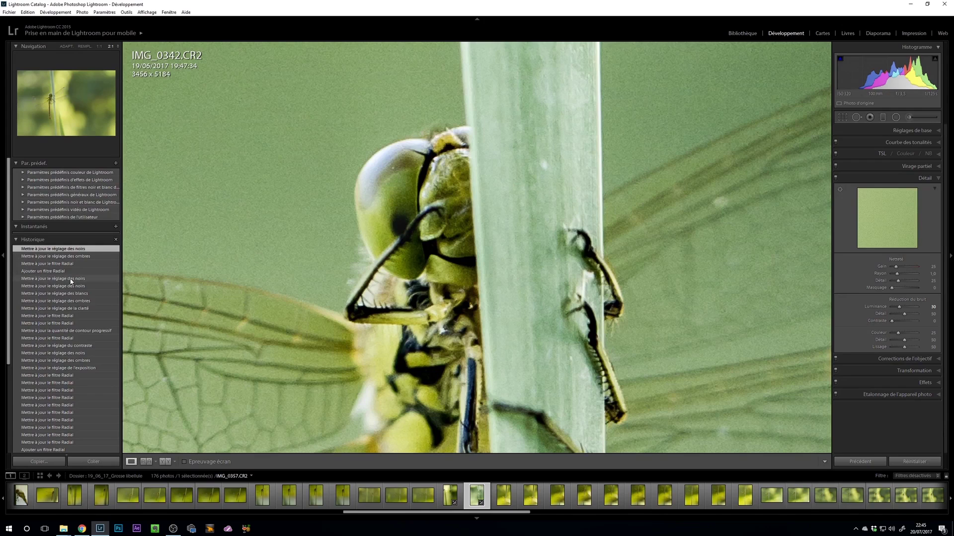
{"action": "left_click", "coordinate": [50, 272]}
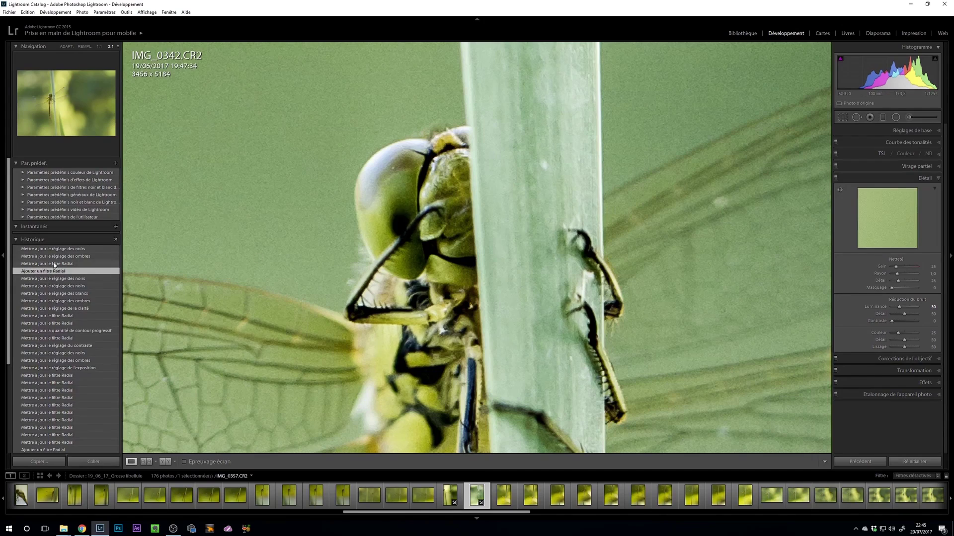
{"action": "left_click", "coordinate": [100, 249]}
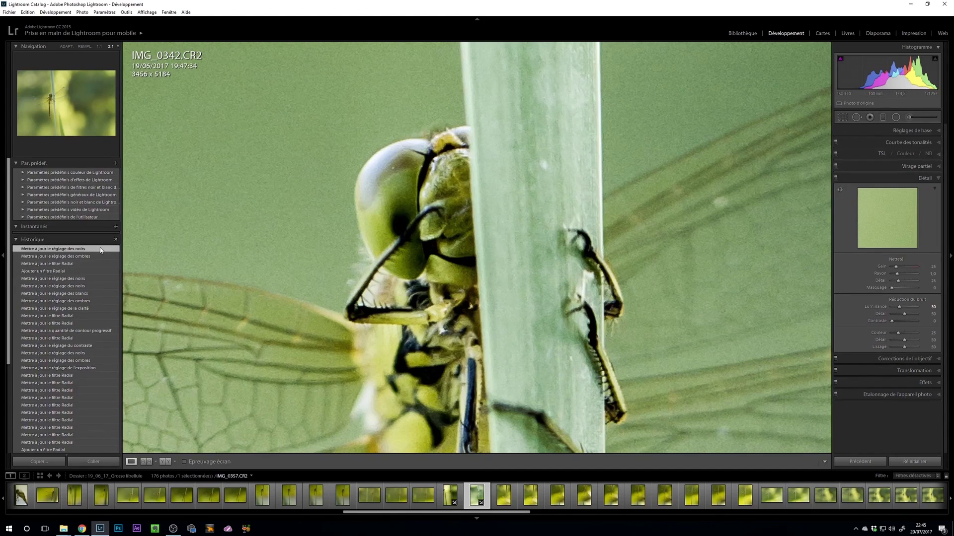
Step: Select the radial filter on the dragonfly's eye again, readjust its blacks slightly and finish editing the filter
{"action": "left_click", "coordinate": [895, 118]}
{"action": "left_click", "coordinate": [398, 221]}
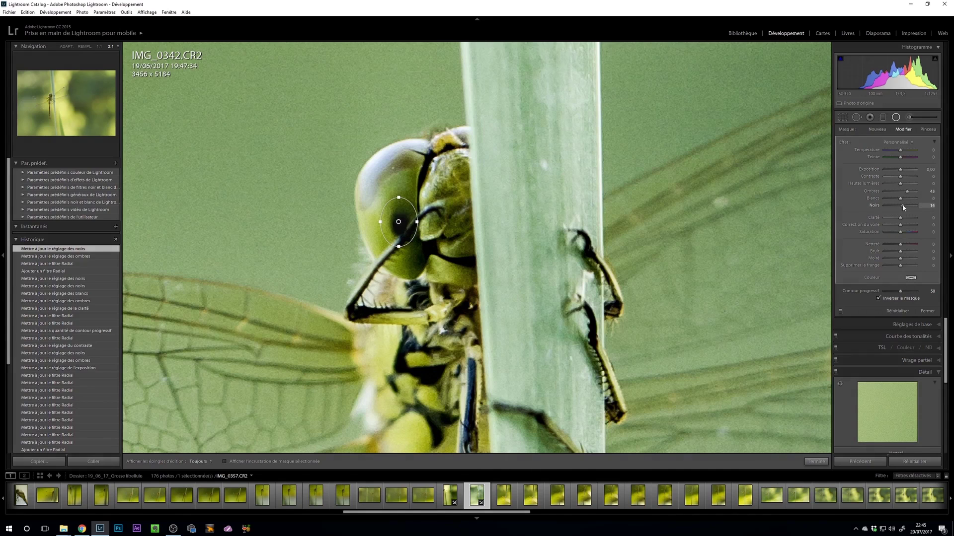
{"action": "left_click", "coordinate": [816, 462]}
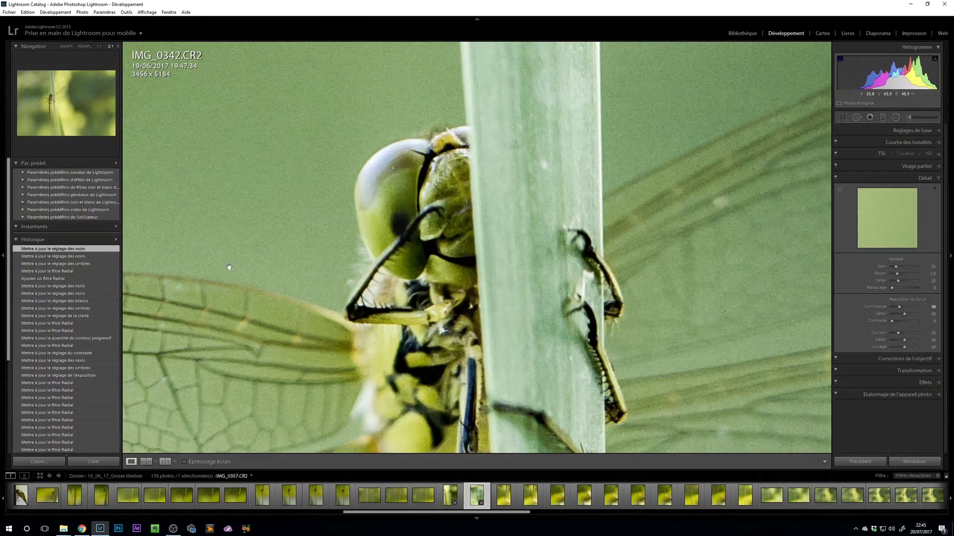
Step: Set the eye filter's blacks to 26 in the side-by-side before and after view and finish editing the filter
{"action": "key", "text": "y"}
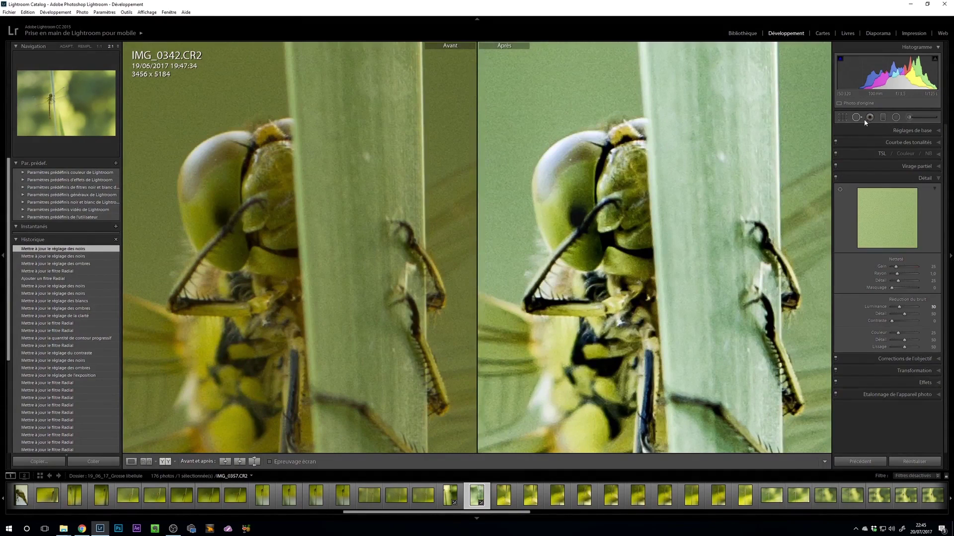
{"action": "left_click", "coordinate": [895, 118]}
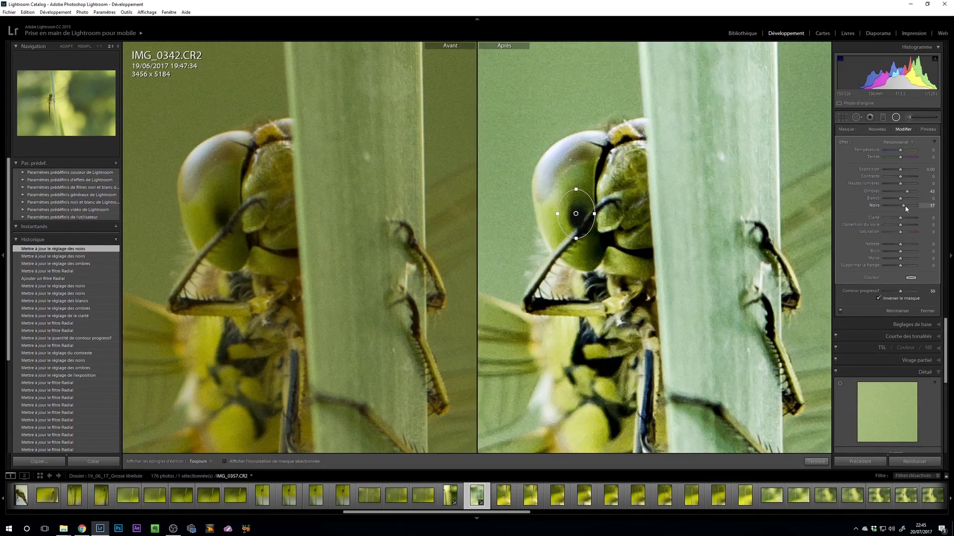
{"action": "left_click_drag", "start_coordinate": [905, 207], "coordinate": [906, 206]}
{"action": "left_click_drag", "start_coordinate": [905, 206], "coordinate": [905, 206]}
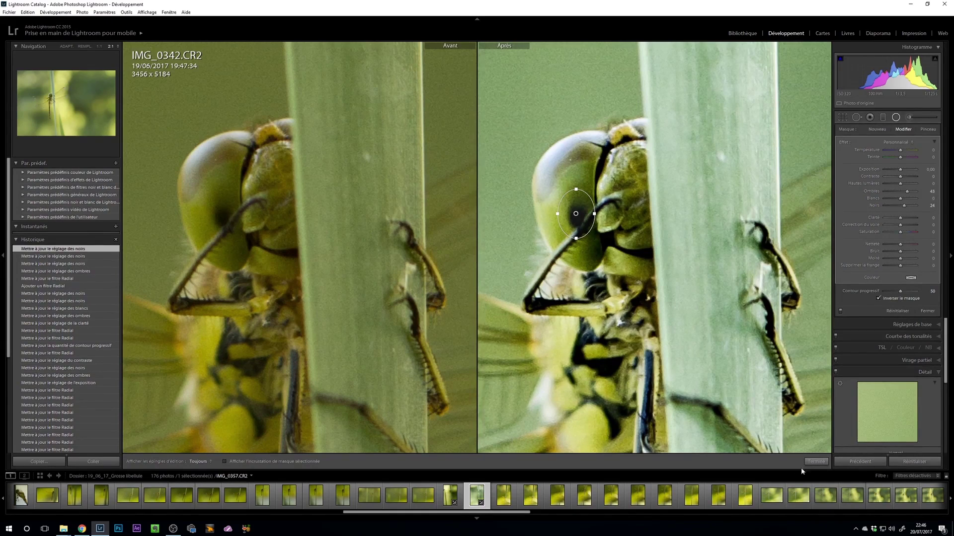
{"action": "left_click", "coordinate": [932, 206]}
{"action": "type", "text": "26"}
{"action": "key", "text": "Return"}
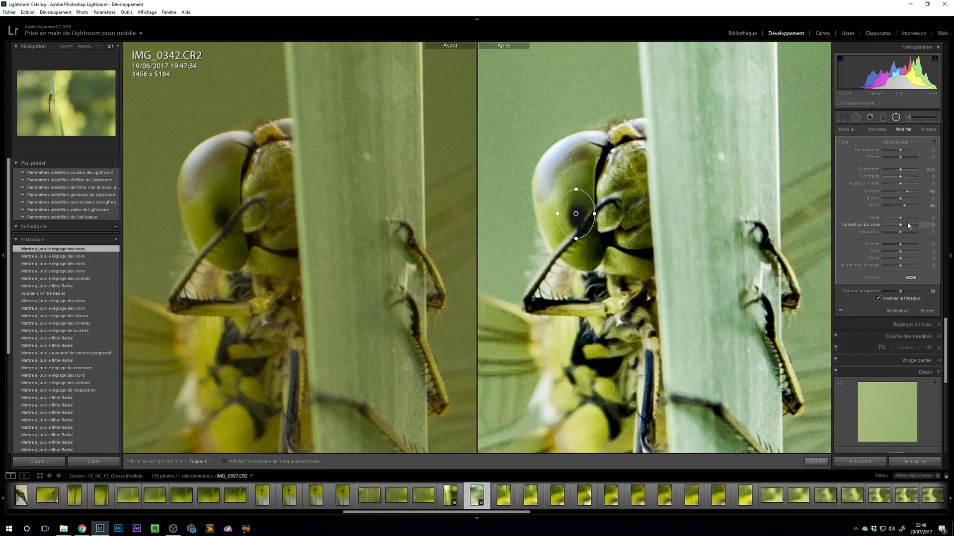
{"action": "left_click", "coordinate": [815, 462]}
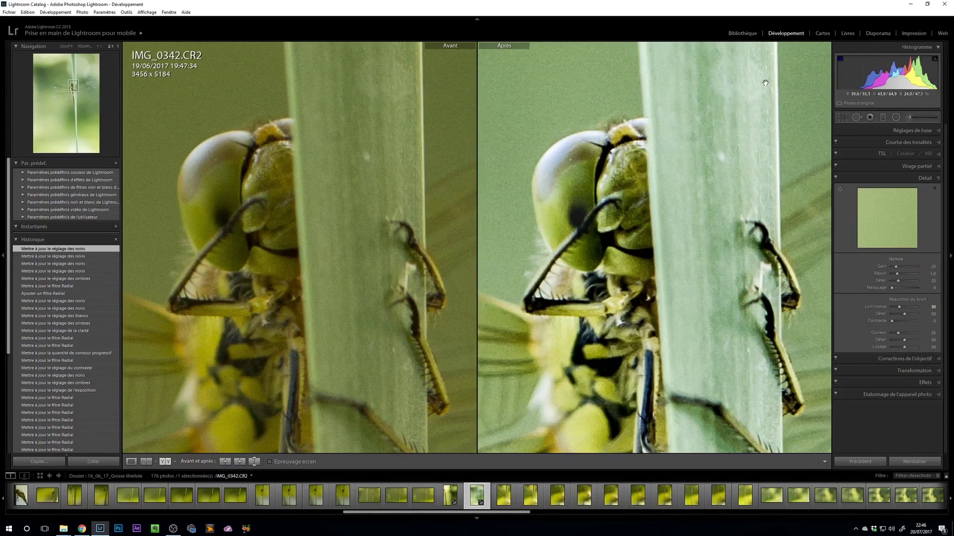
Step: Compare the whole original and edited photo side by side and return to the single view
{"action": "left_click", "coordinate": [550, 254]}
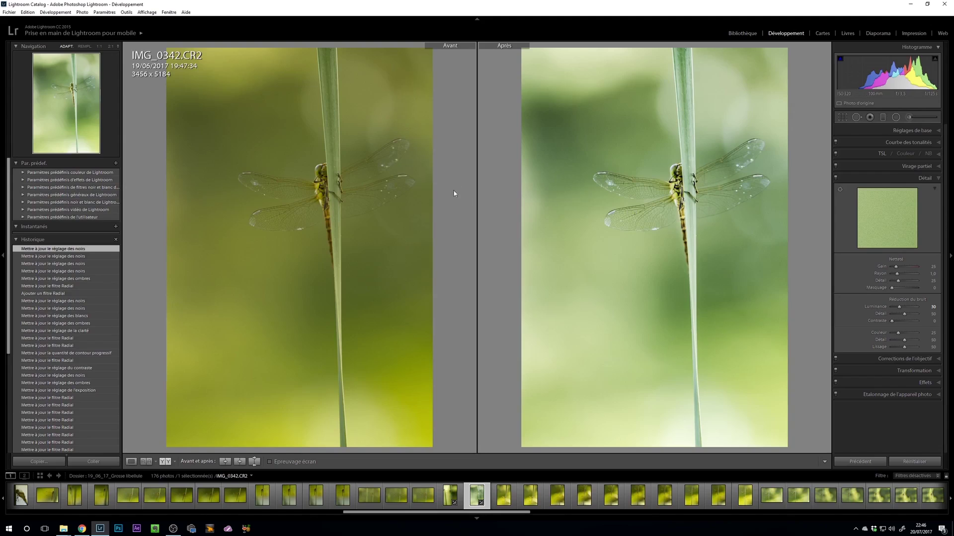
{"action": "key", "text": "y"}
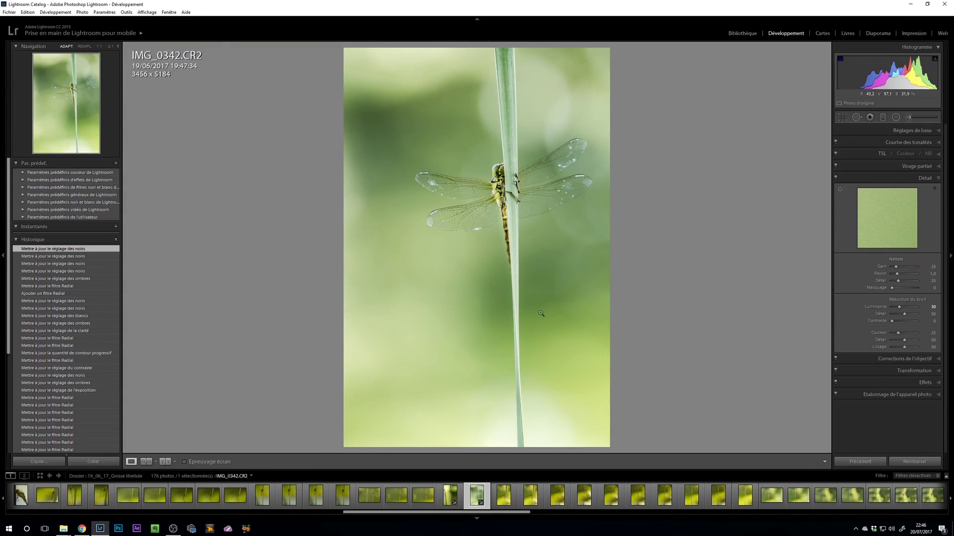
Step: Select the radial filter on the dragonfly's body, check it against the original, and raise its temperature to 21
{"action": "left_click", "coordinate": [896, 119]}
{"action": "left_click", "coordinate": [503, 213]}
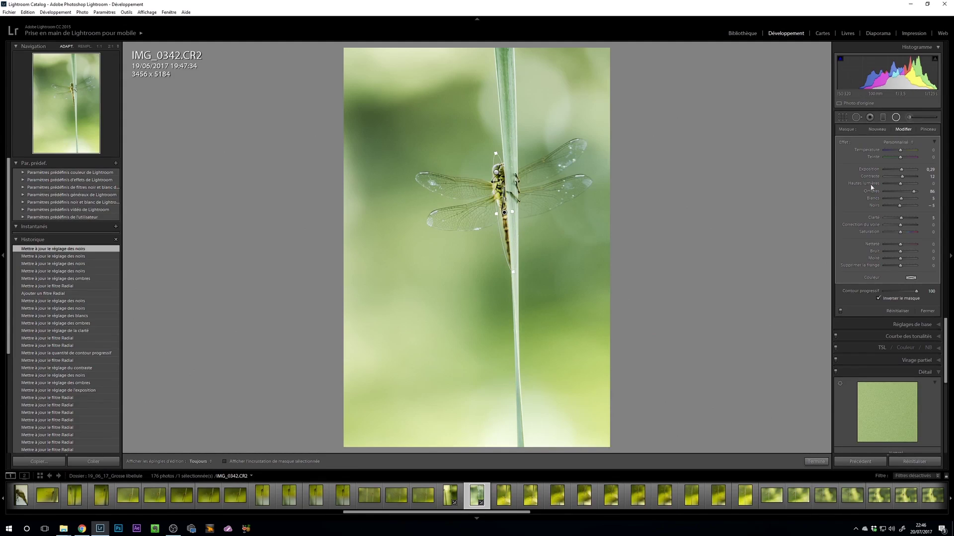
{"action": "key", "text": "y"}
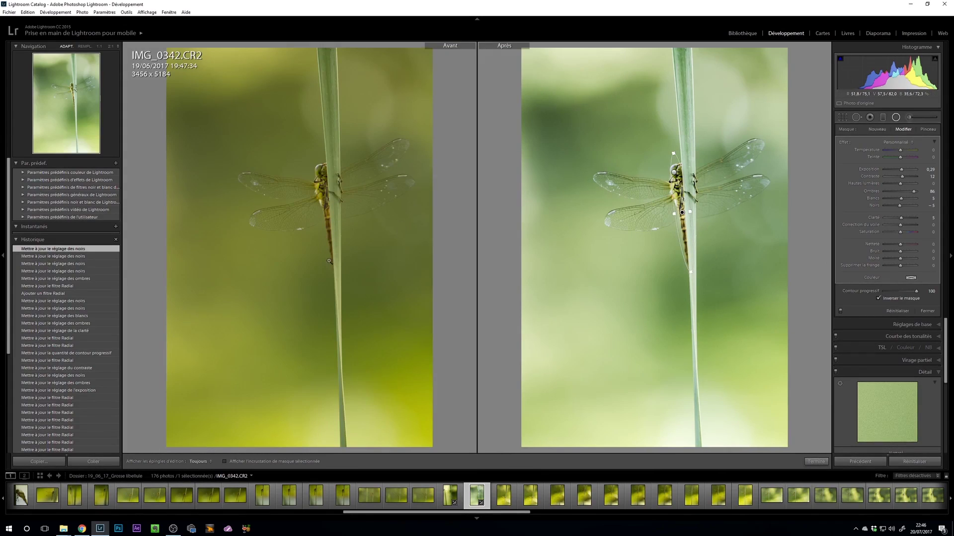
{"action": "key", "text": "y"}
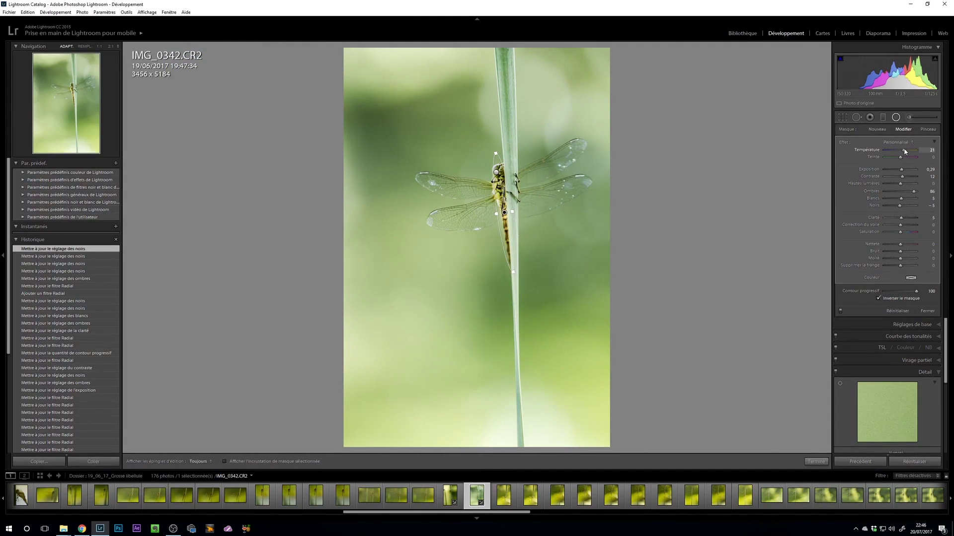
{"action": "left_click_drag", "start_coordinate": [905, 152], "coordinate": [905, 152]}
{"action": "left_click", "coordinate": [816, 461]}
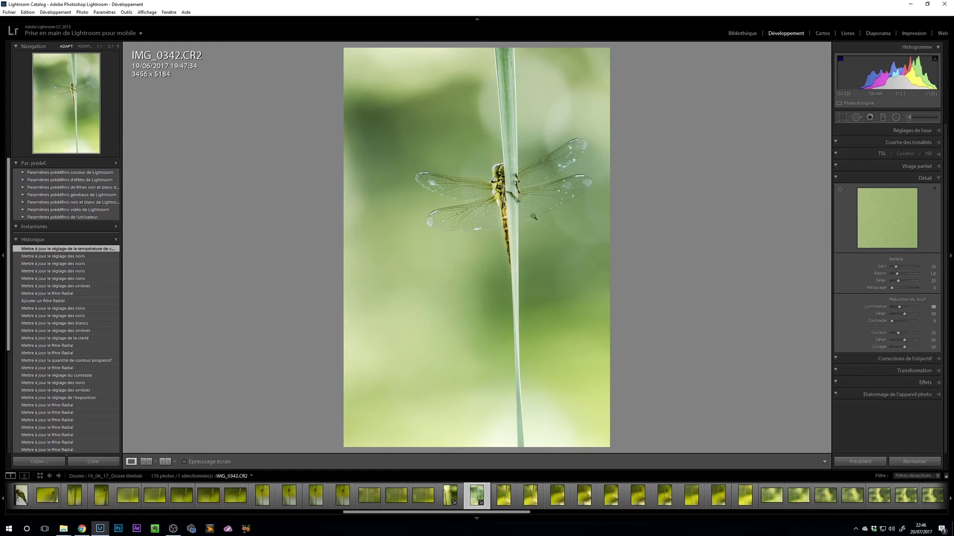
Step: Inspect the dragonfly up close and compare earlier history states with the warmer body, then restore the latest state
{"action": "left_click", "coordinate": [533, 216]}
{"action": "left_click_drag", "start_coordinate": [429, 313], "coordinate": [483, 219]}
{"action": "left_click", "coordinate": [483, 242]}
{"action": "left_click", "coordinate": [61, 258]}
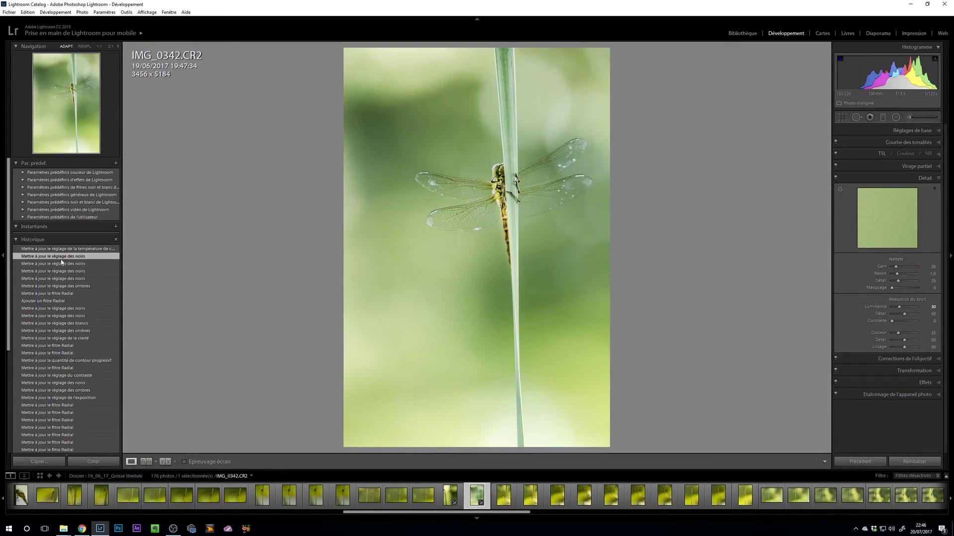
{"action": "left_click", "coordinate": [70, 293]}
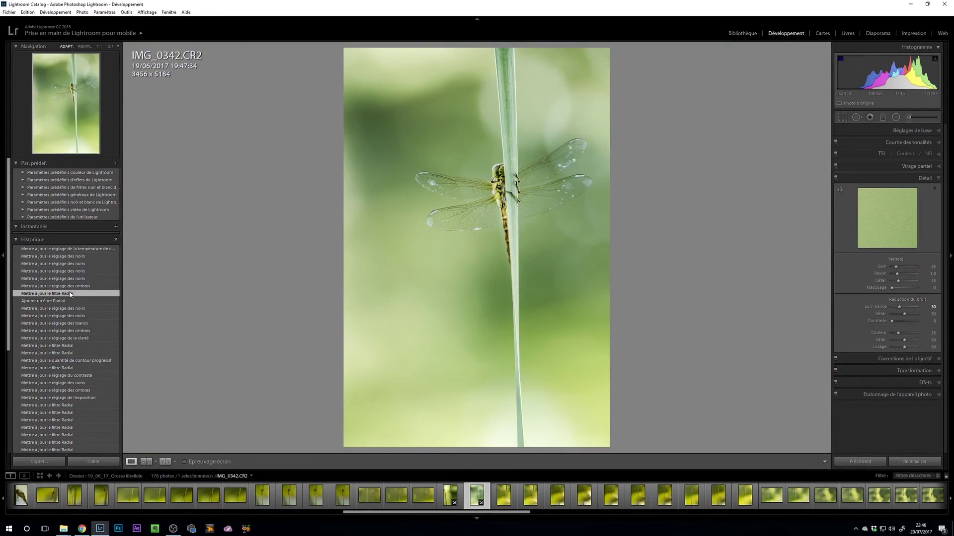
{"action": "left_click", "coordinate": [66, 247]}
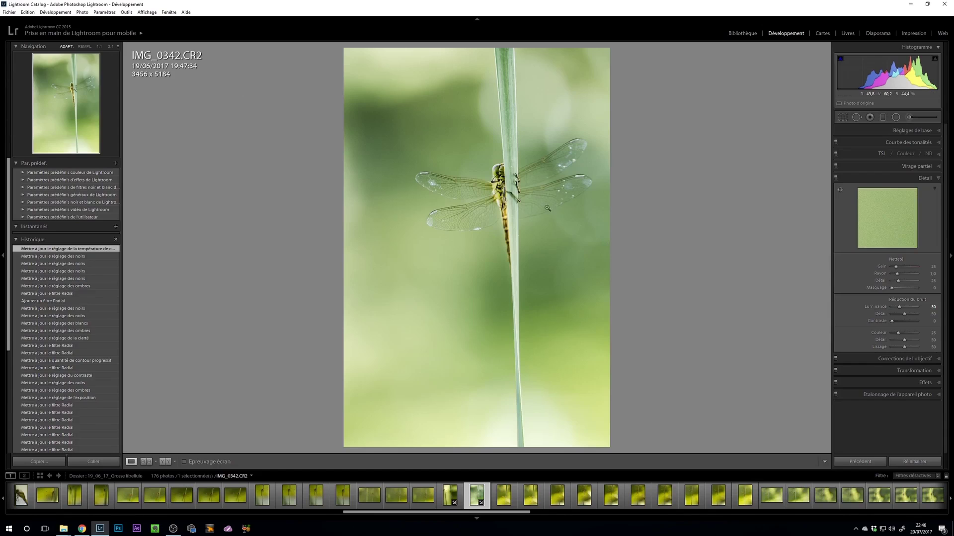
Step: Set the body filter's temperature to 19, narrow its ellipse slightly around the abdomen, and finish editing the filter
{"action": "left_click", "coordinate": [515, 230]}
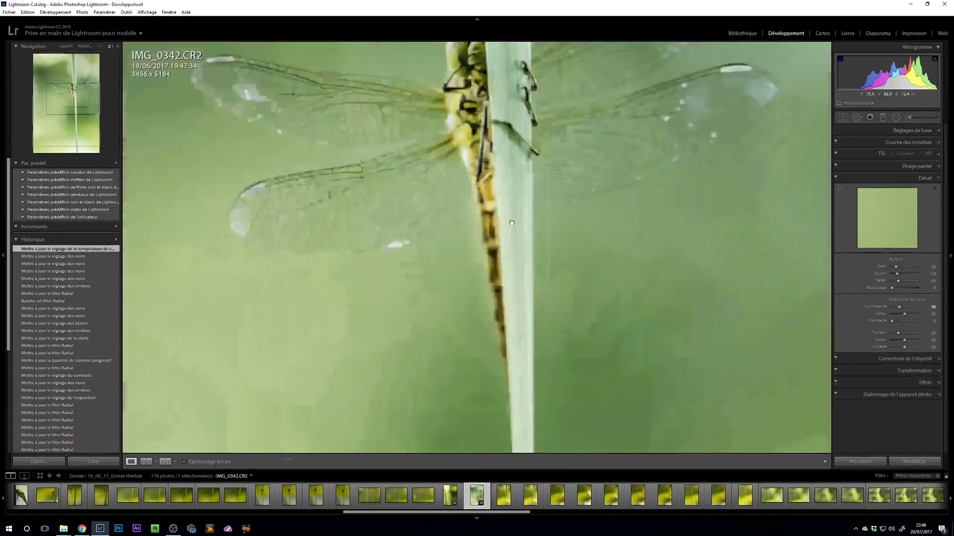
{"action": "left_click_drag", "start_coordinate": [470, 214], "coordinate": [474, 244]}
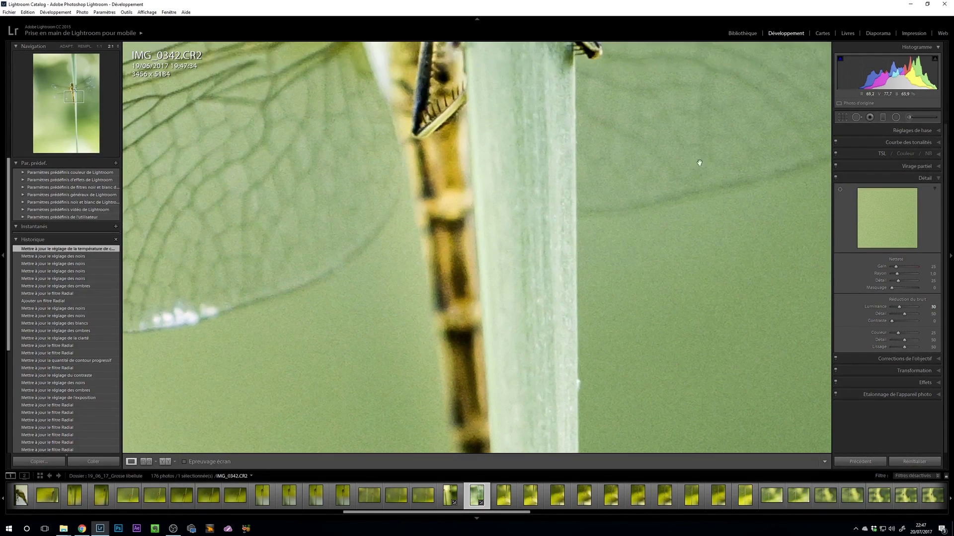
{"action": "left_click", "coordinate": [895, 119]}
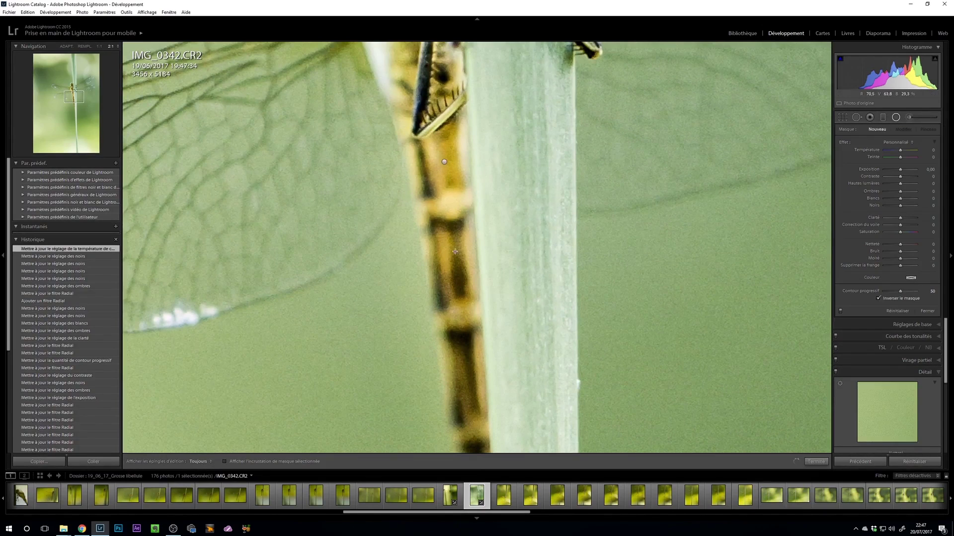
{"action": "left_click", "coordinate": [444, 162]}
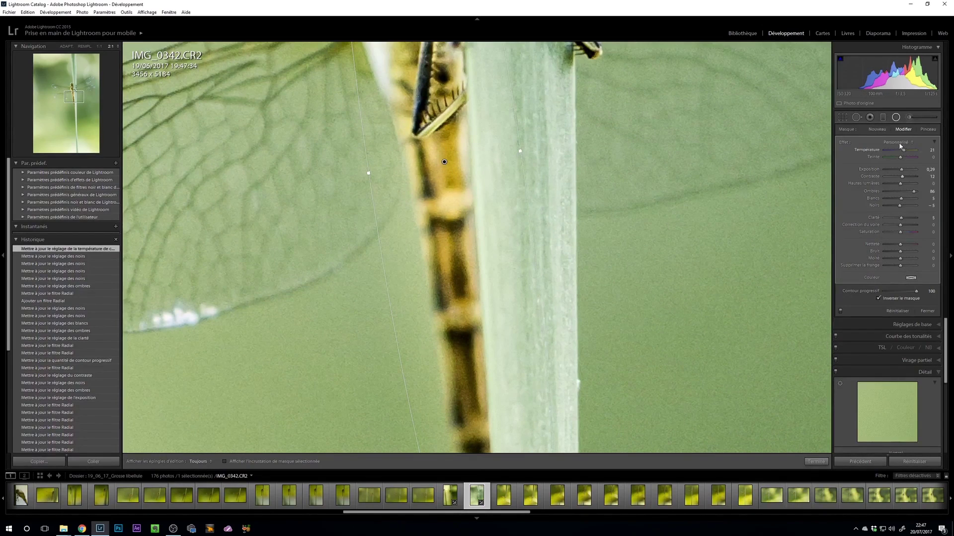
{"action": "left_click_drag", "start_coordinate": [903, 151], "coordinate": [902, 151]}
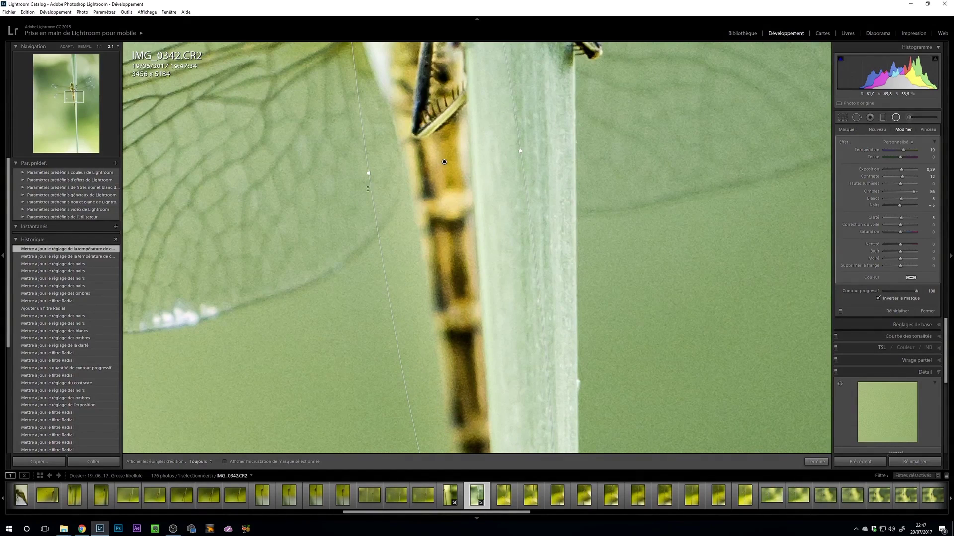
{"action": "left_click_drag", "start_coordinate": [369, 173], "coordinate": [381, 171]}
{"action": "key", "text": "shift+m"}
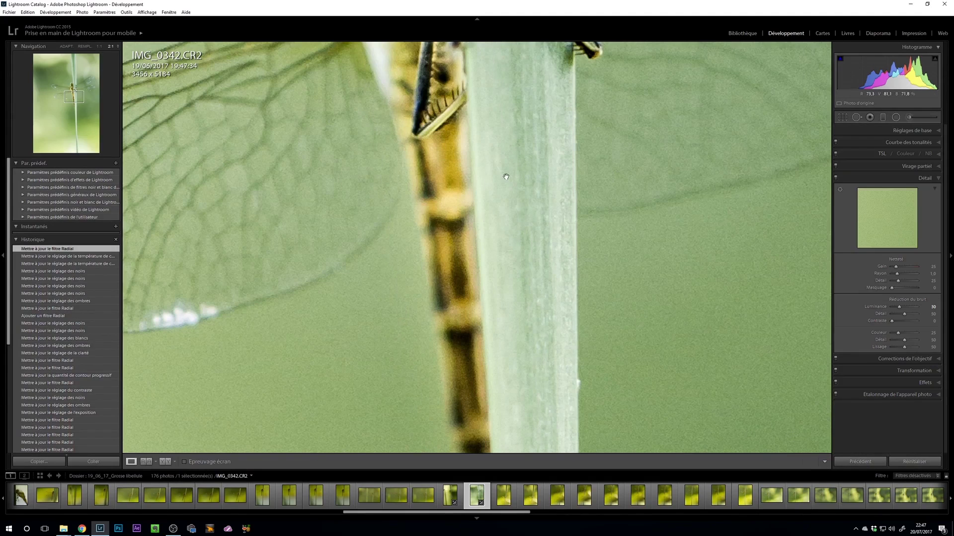
Step: Add a radial filter with inverted mask around the dragonfly's whole eye and head, raise its shadows slightly, and finish editing
{"action": "left_click", "coordinate": [489, 207]}
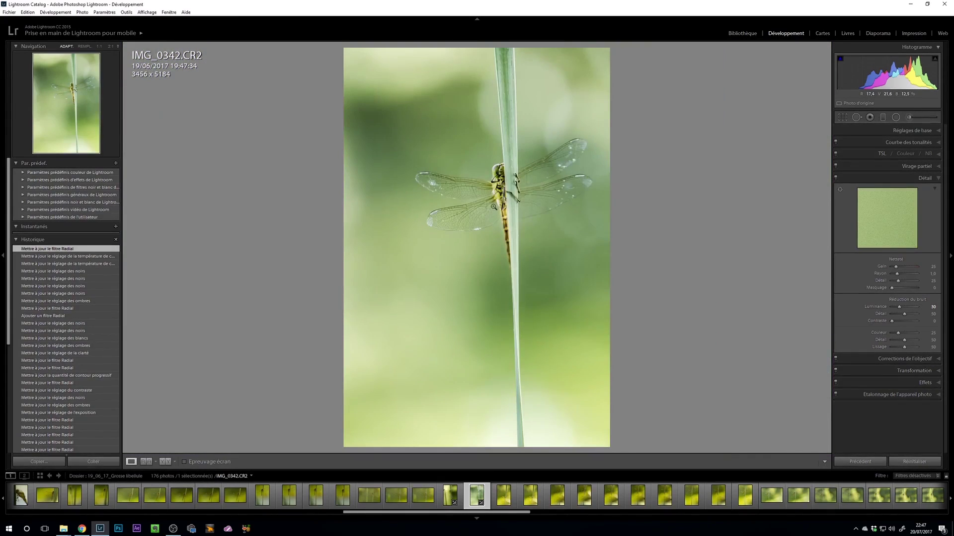
{"action": "left_click", "coordinate": [498, 176]}
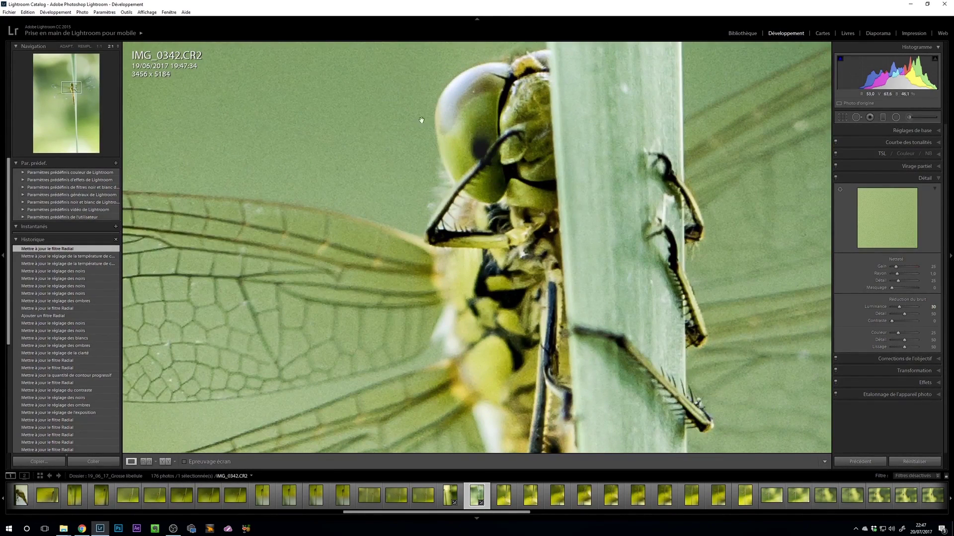
{"action": "left_click", "coordinate": [895, 117]}
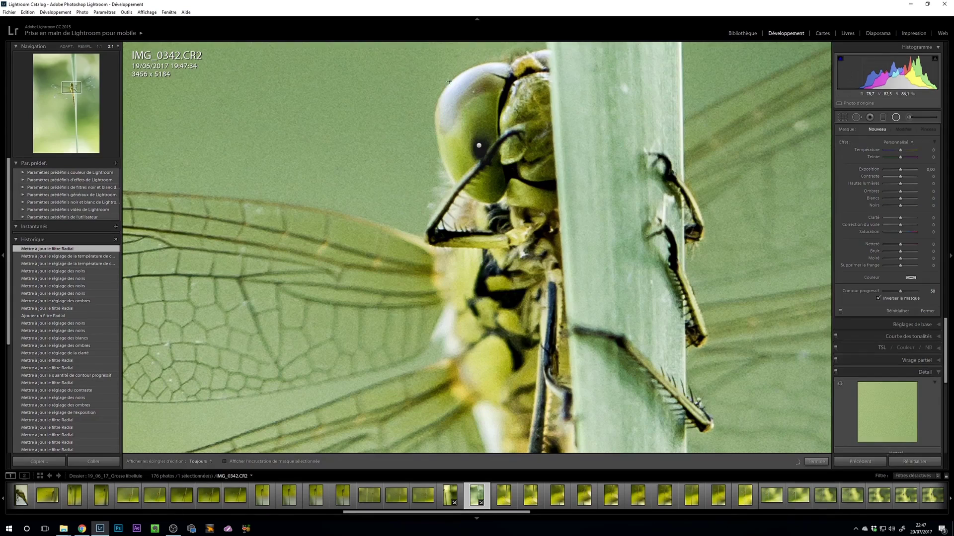
{"action": "mouse_move", "coordinate": [480, 134]}
{"action": "left_mouse_down"}
{"action": "mouse_move", "coordinate": [519, 94]}
{"action": "mouse_move", "coordinate": [480, 50]}
{"action": "left_mouse_up"}
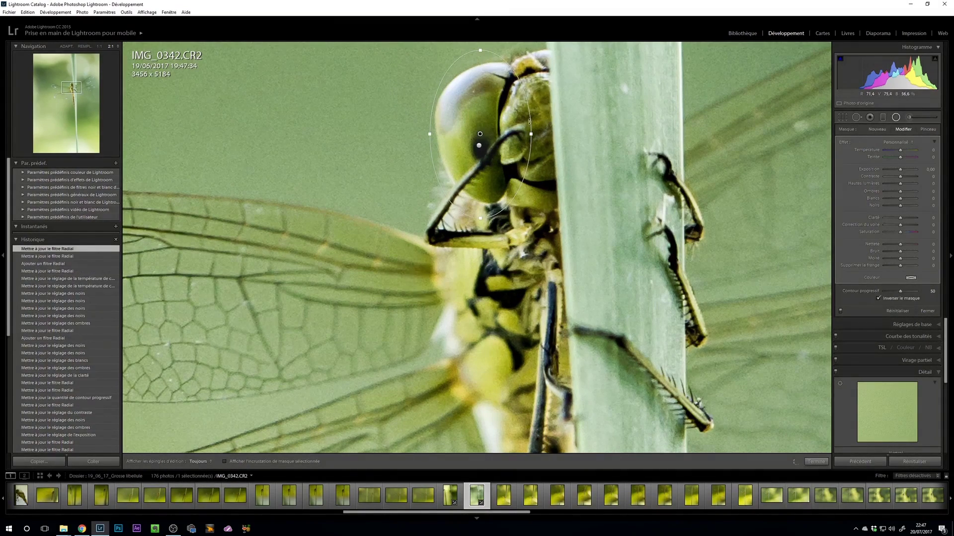
{"action": "left_click_drag", "start_coordinate": [532, 133], "coordinate": [485, 132]}
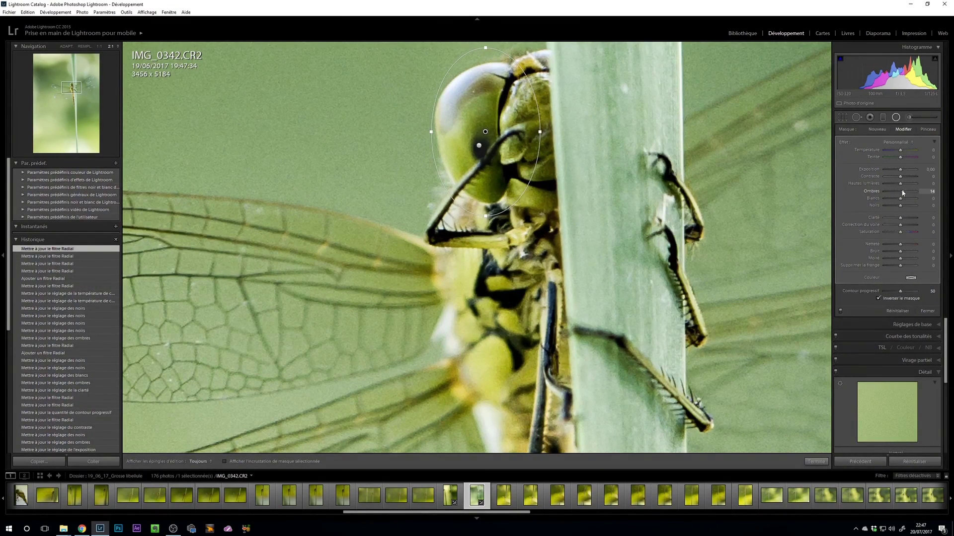
{"action": "left_click_drag", "start_coordinate": [902, 193], "coordinate": [905, 193]}
{"action": "left_click", "coordinate": [816, 461]}
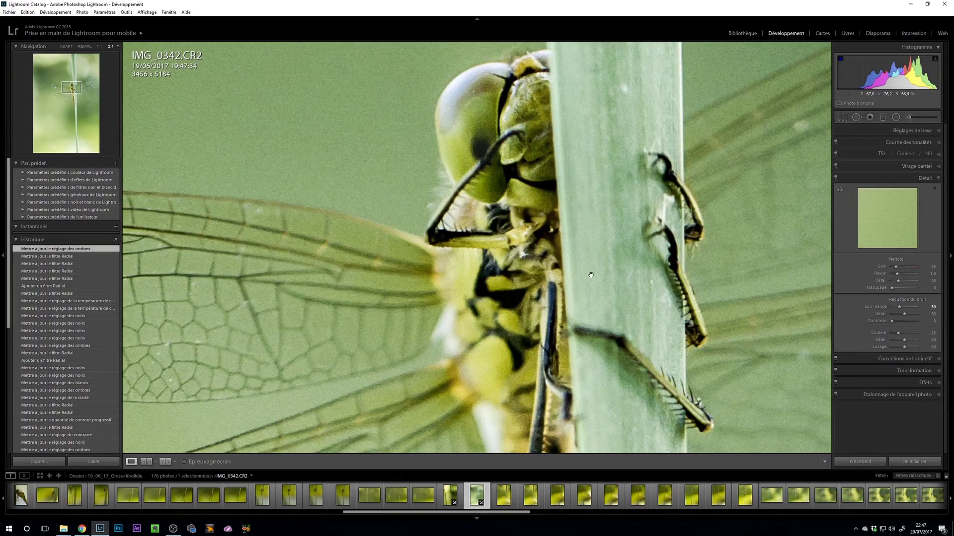
Step: Lower the photo's overall saturation to -33 in the basic adjustments, undoing a stronger desaturation along the way
{"action": "left_click", "coordinate": [590, 274]}
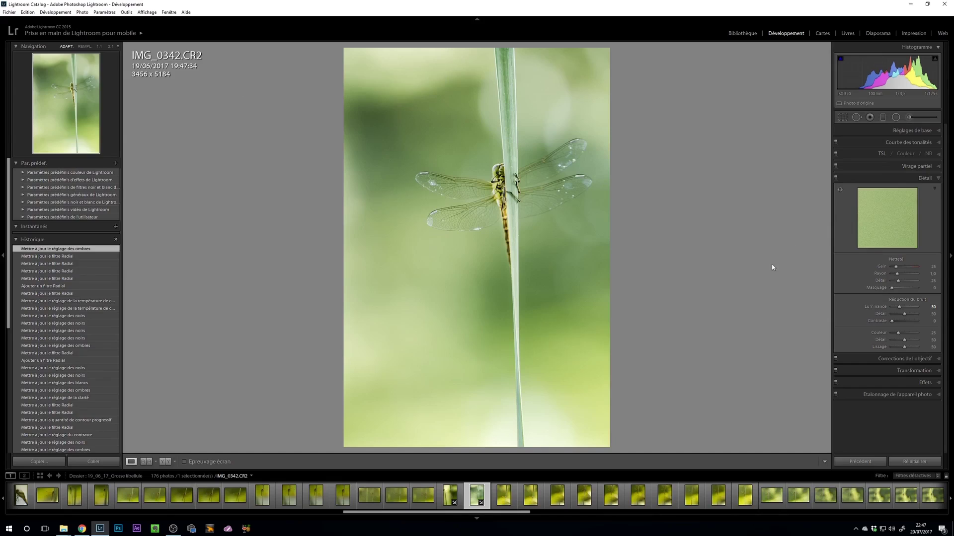
{"action": "left_click", "coordinate": [938, 179]}
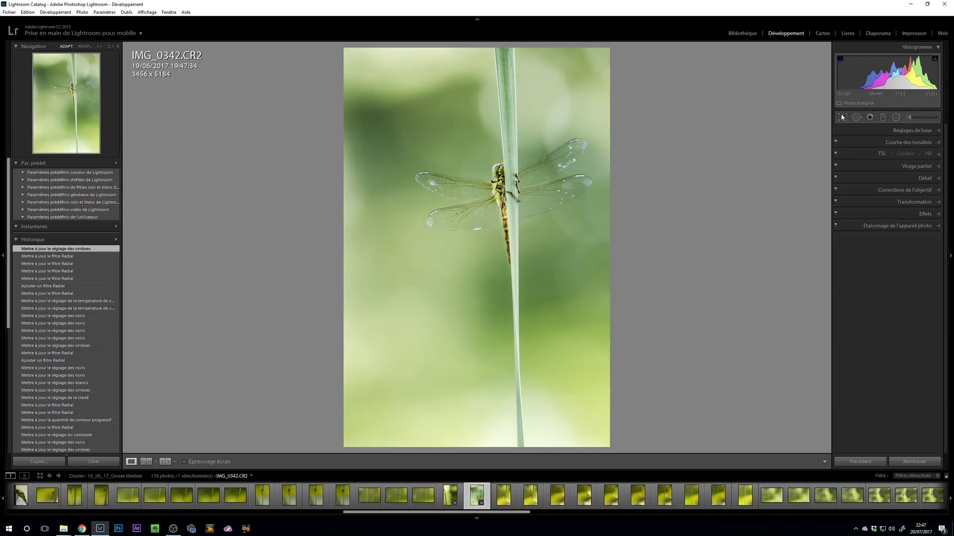
{"action": "left_click", "coordinate": [903, 131]}
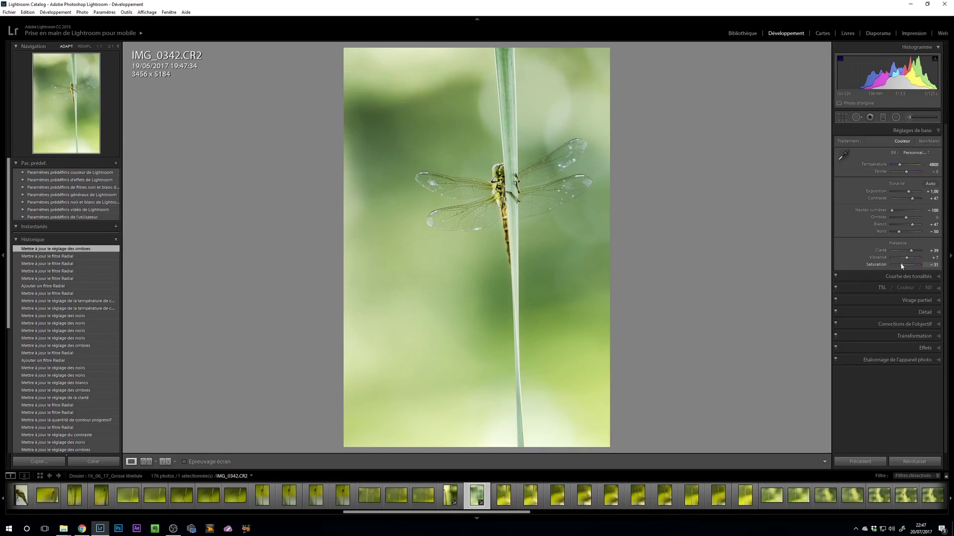
{"action": "left_click_drag", "start_coordinate": [901, 266], "coordinate": [899, 265]}
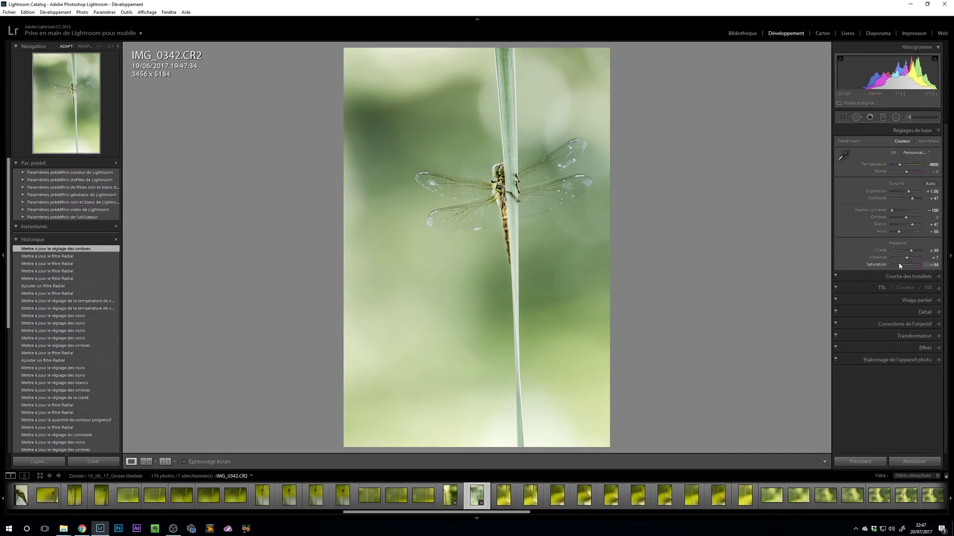
{"action": "key", "text": "ctrl+z"}
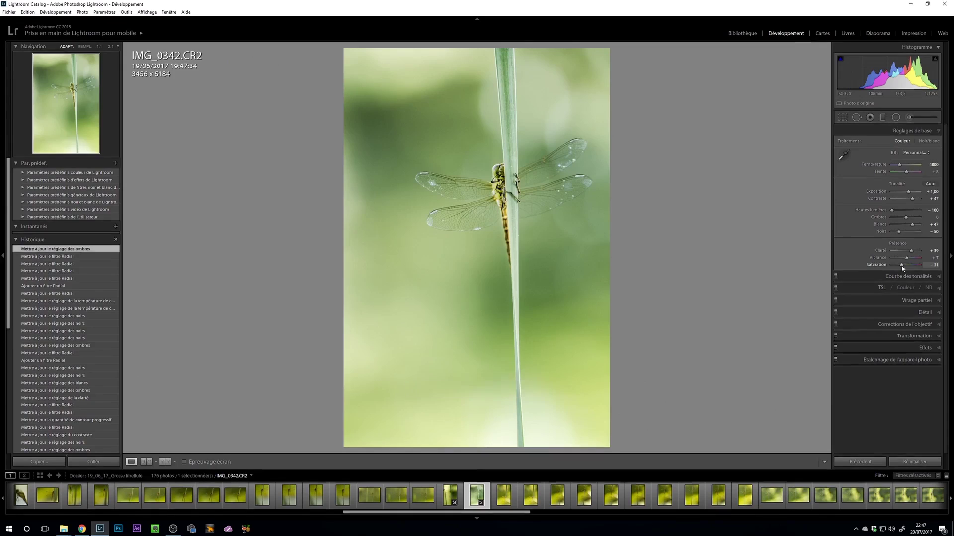
{"action": "key", "text": "ctrl+z"}
{"action": "left_click_drag", "start_coordinate": [921, 265], "coordinate": [903, 267]}
Step: Tint the shadows blue with split toning, using a hue of 220
{"action": "left_click", "coordinate": [931, 301]}
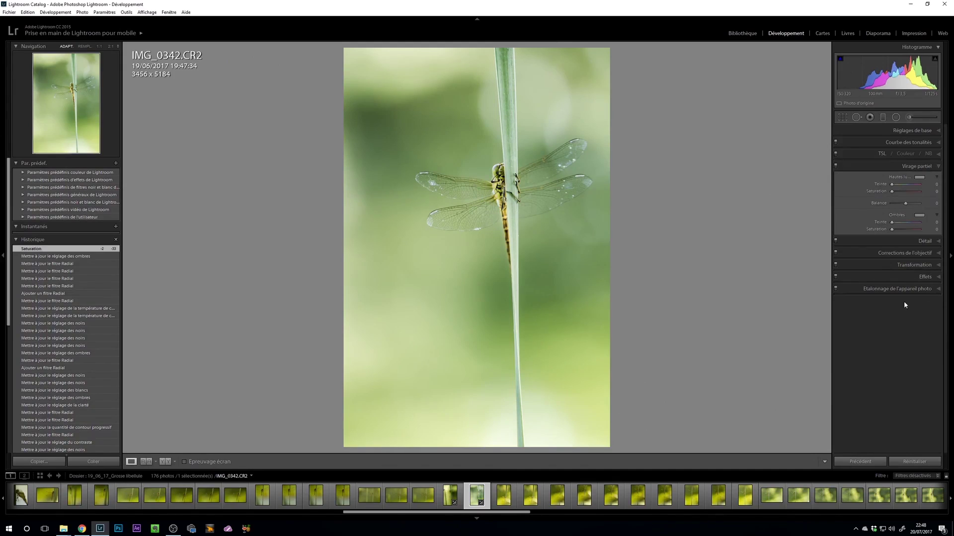
{"action": "left_click", "coordinate": [918, 217]}
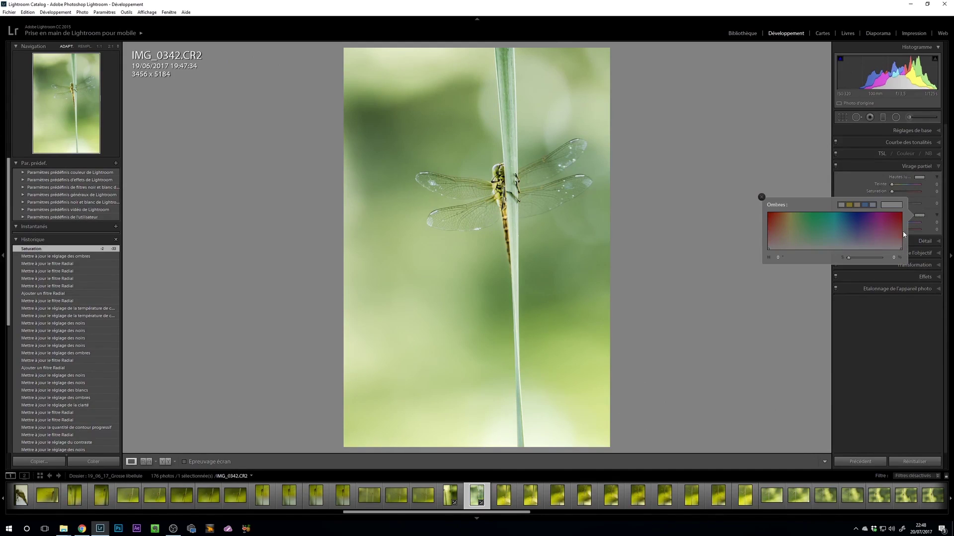
{"action": "left_click", "coordinate": [840, 233]}
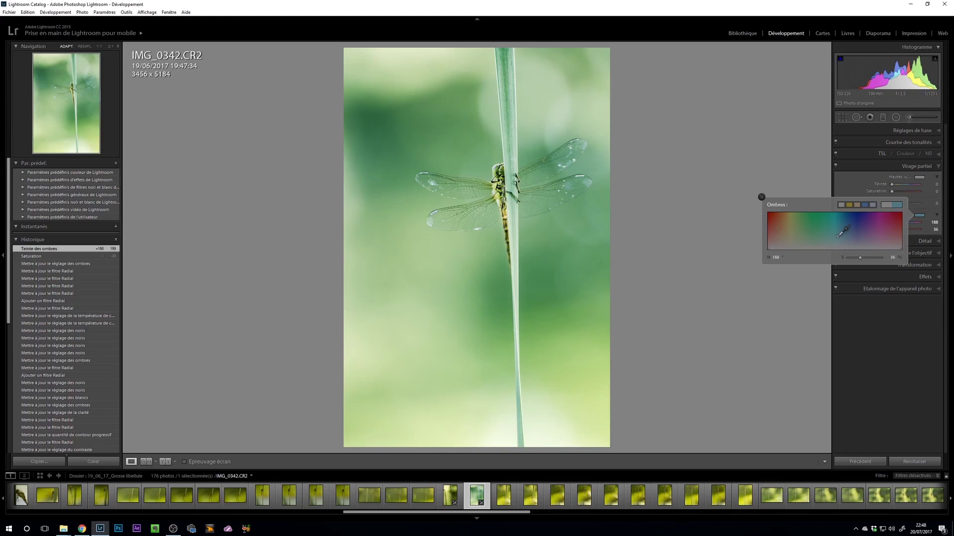
{"action": "left_click", "coordinate": [839, 243]}
{"action": "left_click_drag", "start_coordinate": [839, 242], "coordinate": [867, 259]}
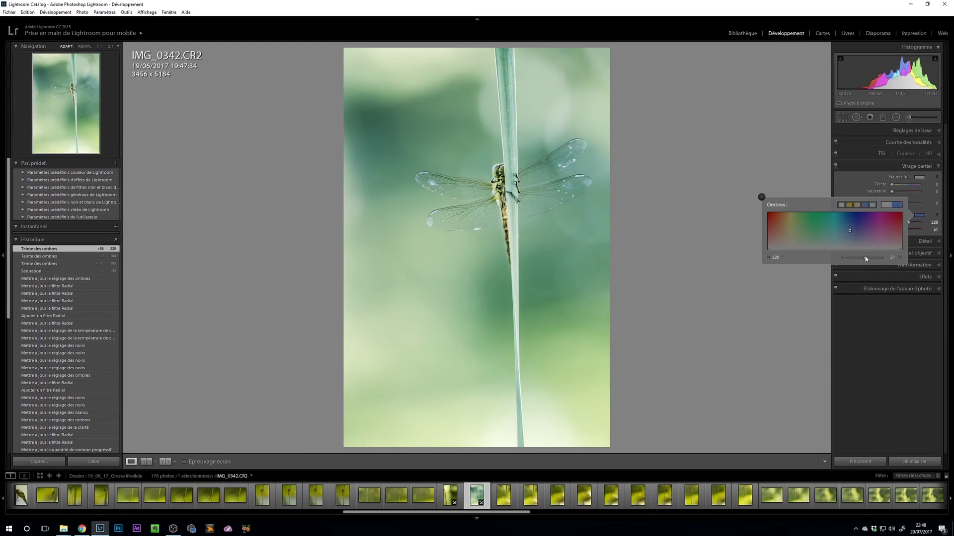
Step: Reduce the shadow tint's saturation to 30, compare it with 25, and close the colour picker with 30 restored
{"action": "left_click_drag", "start_coordinate": [866, 259], "coordinate": [862, 259]}
{"action": "left_click", "coordinate": [893, 258]}
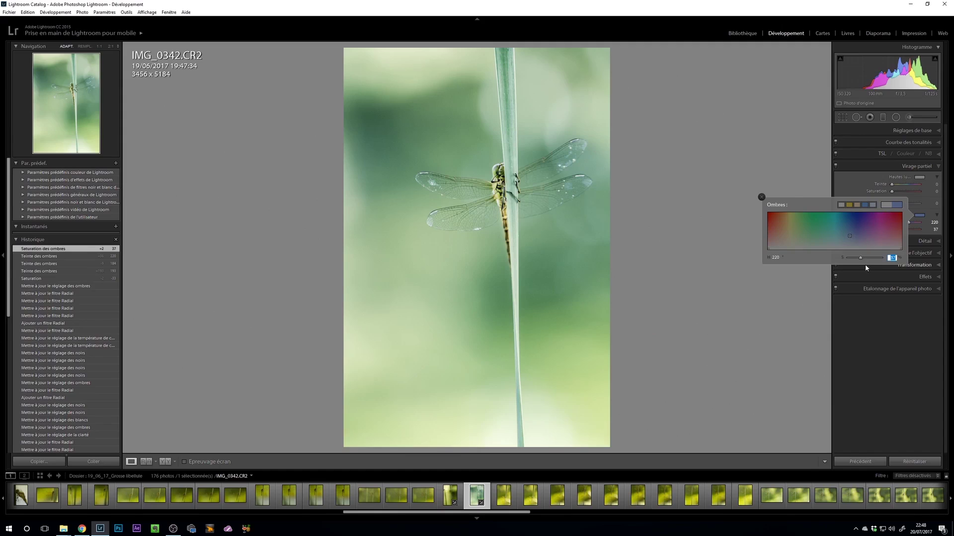
{"action": "type", "text": "30"}
{"action": "key", "text": "Return"}
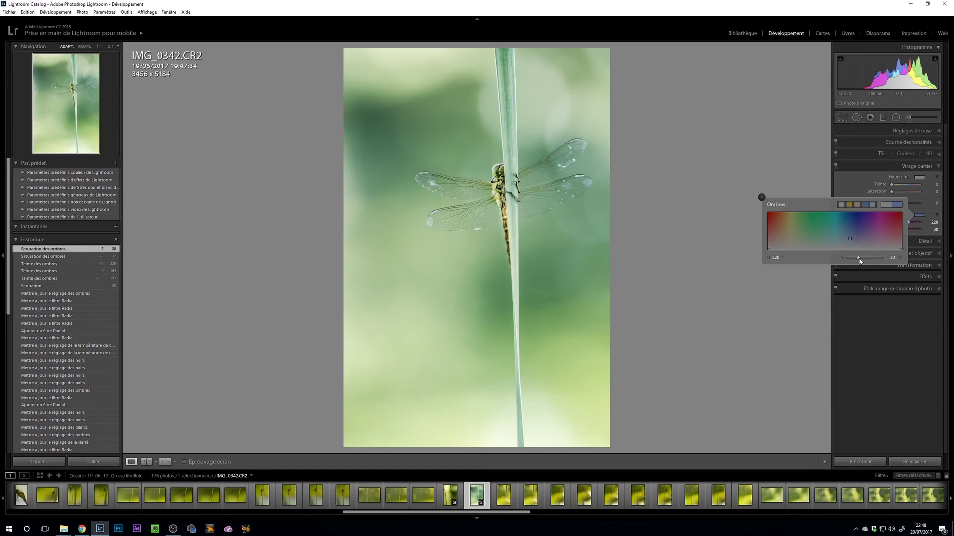
{"action": "mouse_move", "coordinate": [859, 260]}
{"action": "left_mouse_down"}
{"action": "mouse_move", "coordinate": [819, 260]}
{"action": "mouse_move", "coordinate": [856, 258]}
{"action": "left_mouse_up"}
{"action": "left_click", "coordinate": [891, 257]}
{"action": "type", "text": "30"}
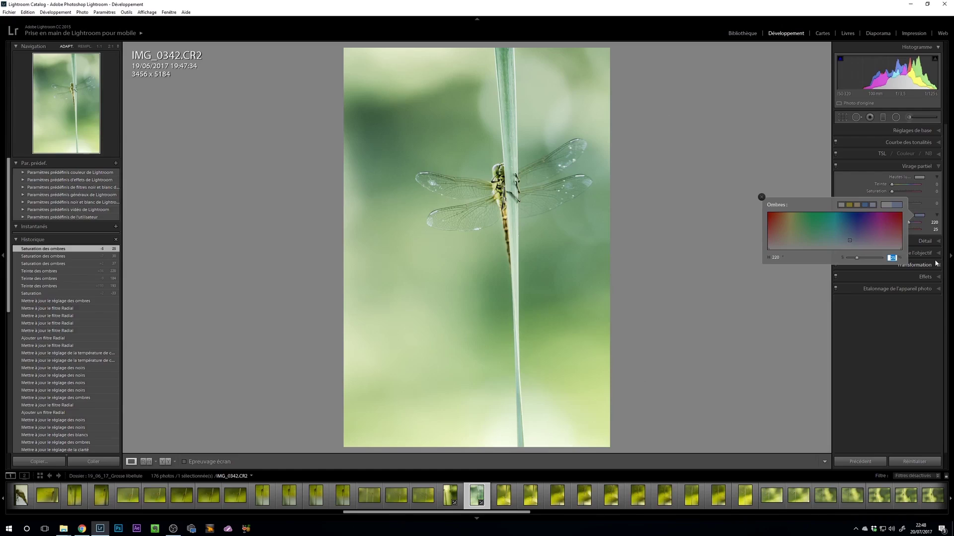
{"action": "key", "text": "Return"}
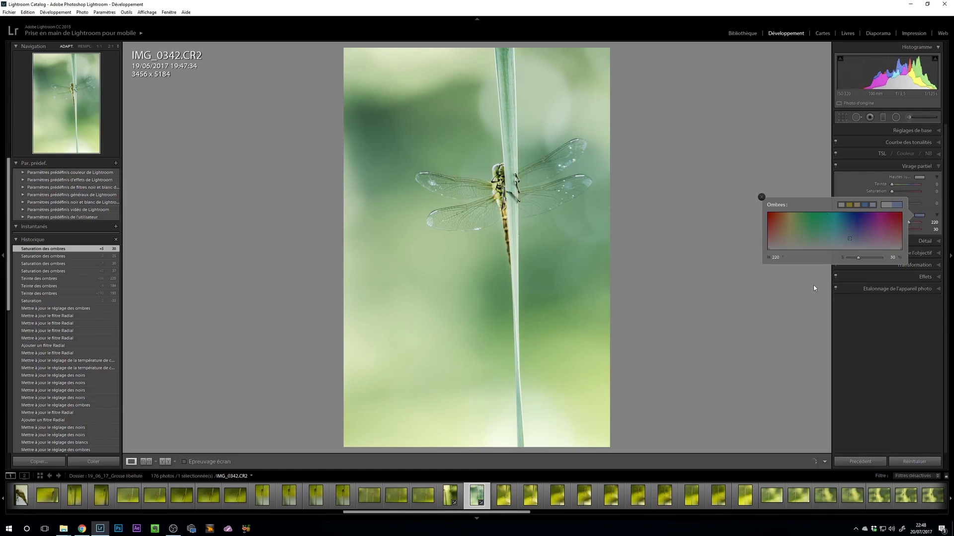
{"action": "left_click", "coordinate": [759, 197]}
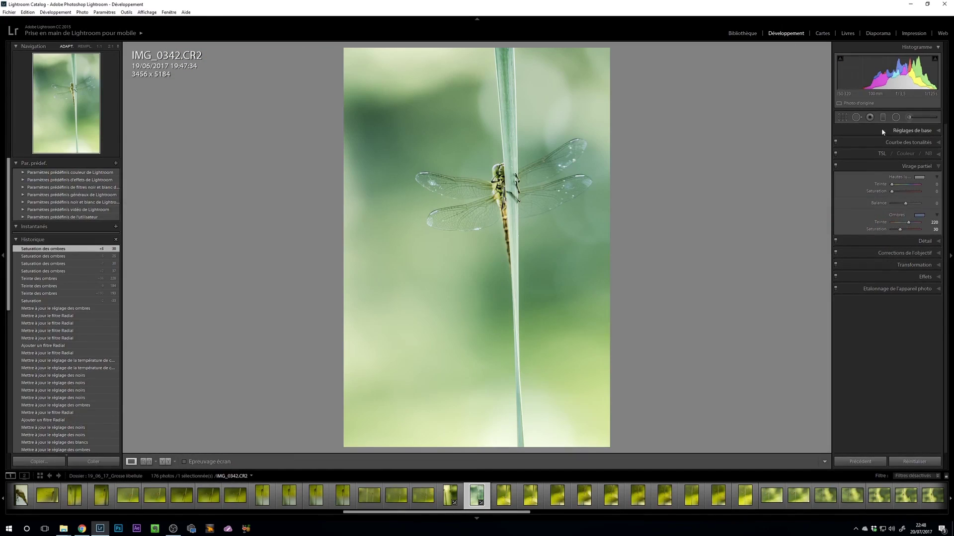
Step: Set the basic temperature to 4933, saturation to -39 and exposure to +1.13, comparing with the history state before the shadow tint
{"action": "left_click", "coordinate": [895, 130]}
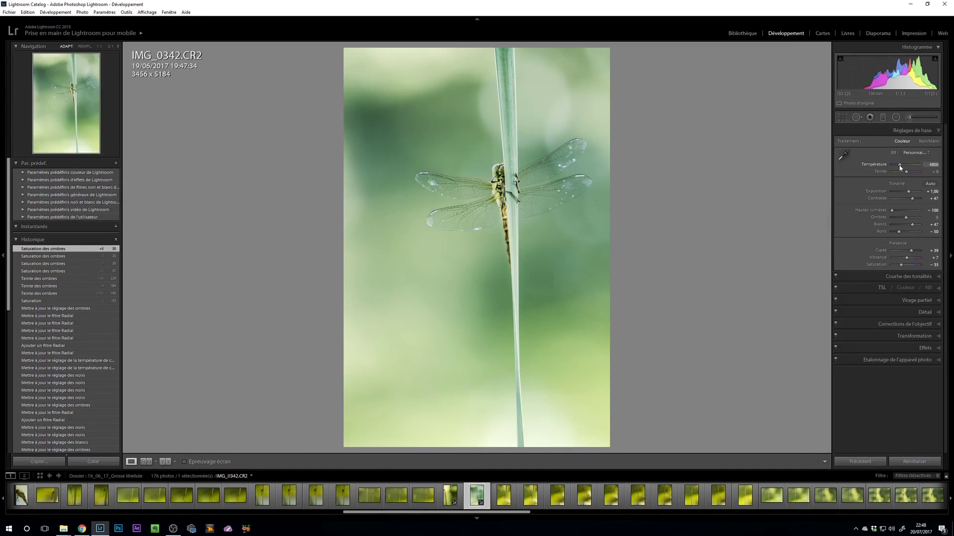
{"action": "left_click_drag", "start_coordinate": [900, 167], "coordinate": [900, 167]}
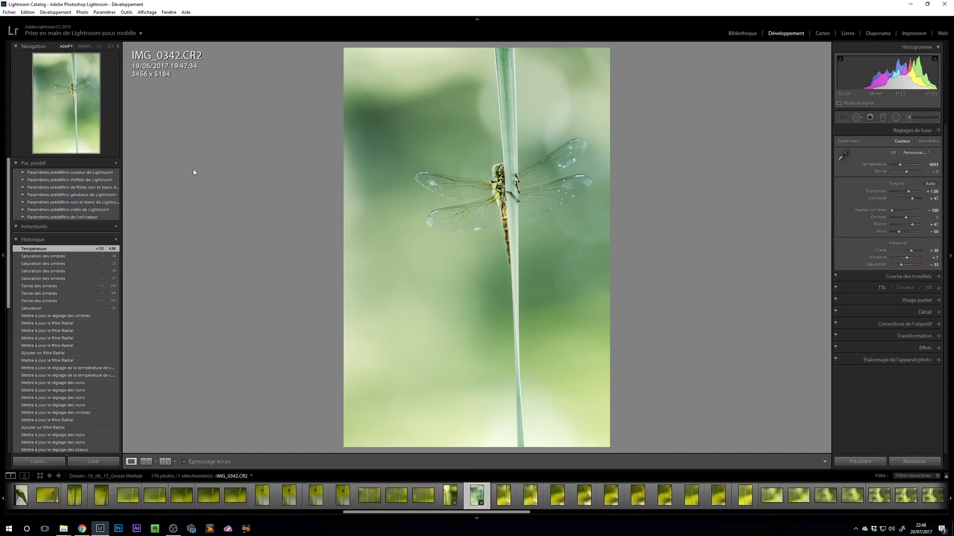
{"action": "left_click", "coordinate": [59, 308]}
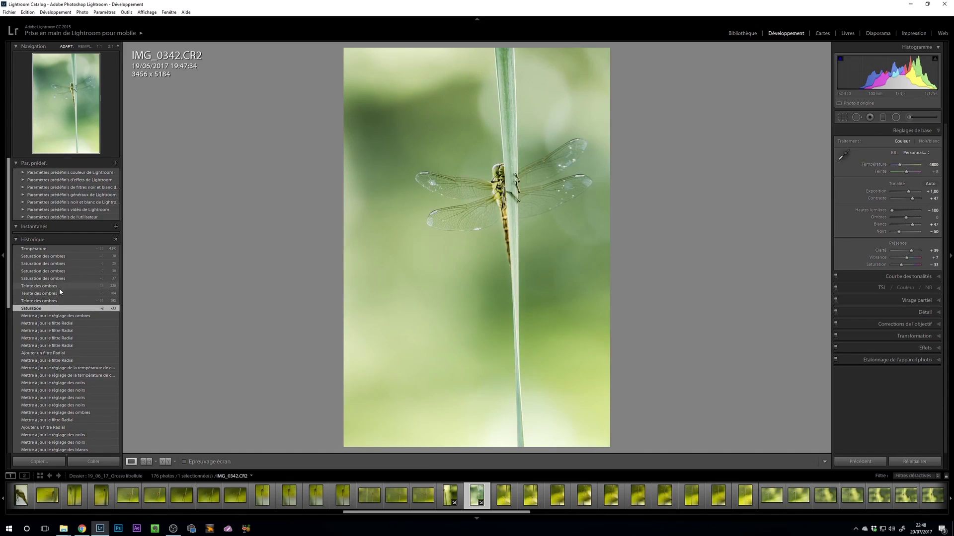
{"action": "left_click", "coordinate": [71, 248]}
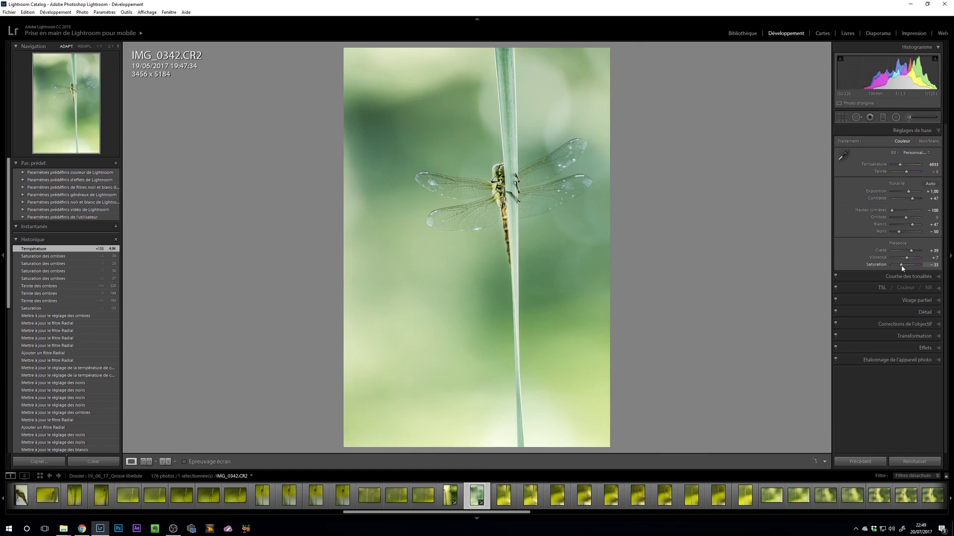
{"action": "left_click_drag", "start_coordinate": [902, 268], "coordinate": [902, 268]}
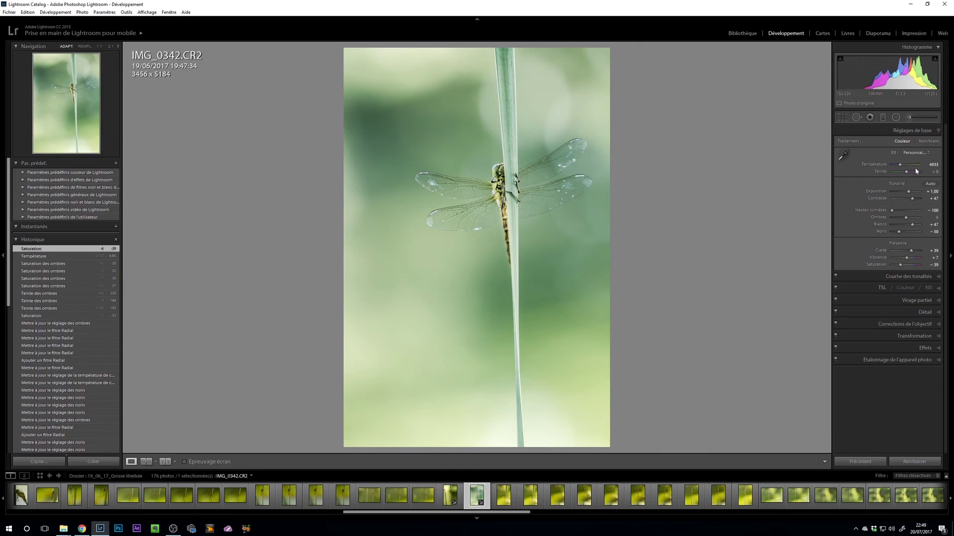
{"action": "left_click_drag", "start_coordinate": [909, 193], "coordinate": [910, 193]}
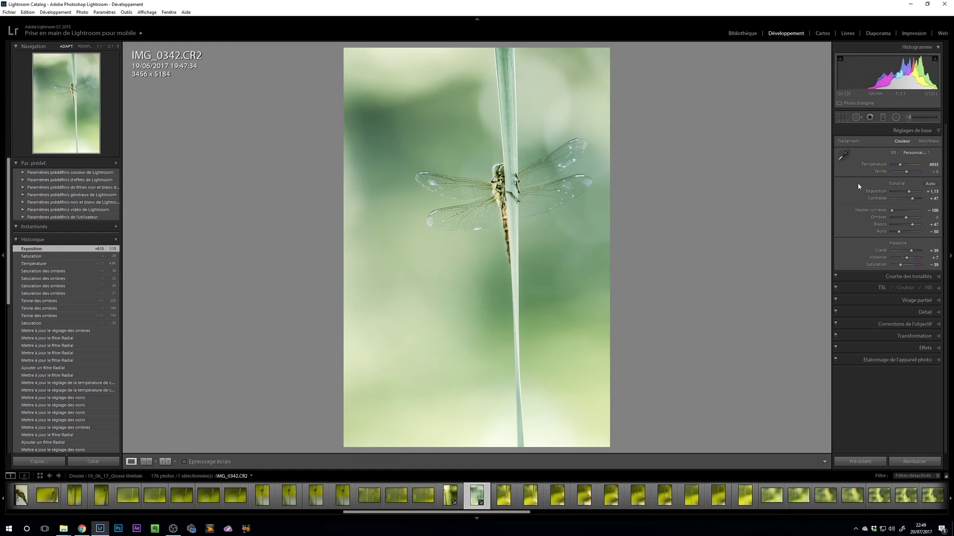
Step: Set the radial filter on the dragonfly's body to saturation 31, clarity 10 and temperature 24, and finish editing it
{"action": "left_click", "coordinate": [895, 117]}
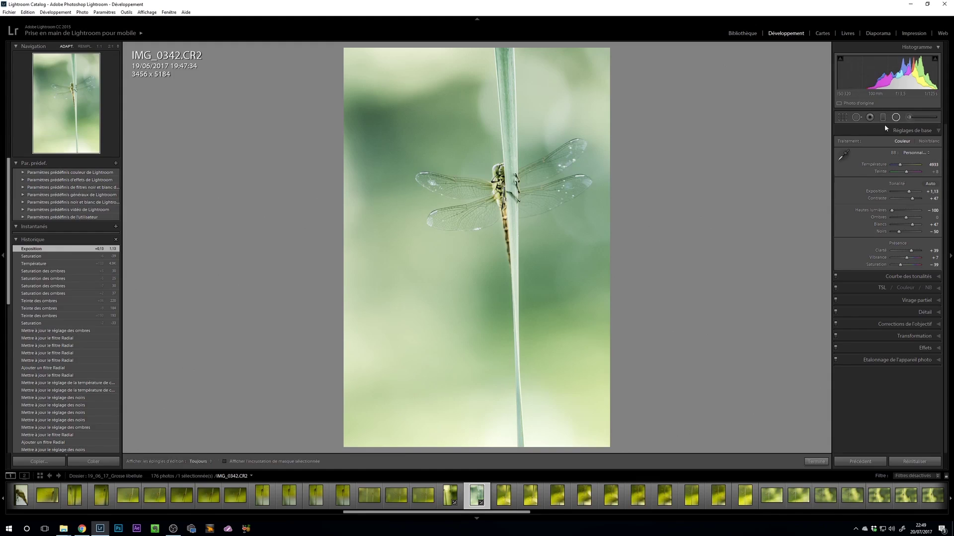
{"action": "left_click", "coordinate": [504, 212]}
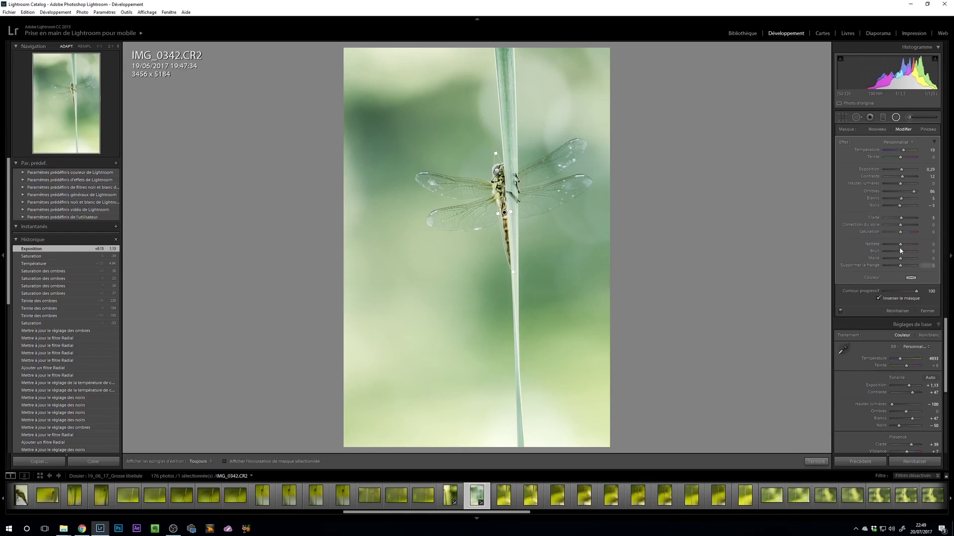
{"action": "left_click_drag", "start_coordinate": [900, 232], "coordinate": [906, 234]}
{"action": "left_click", "coordinate": [513, 212]}
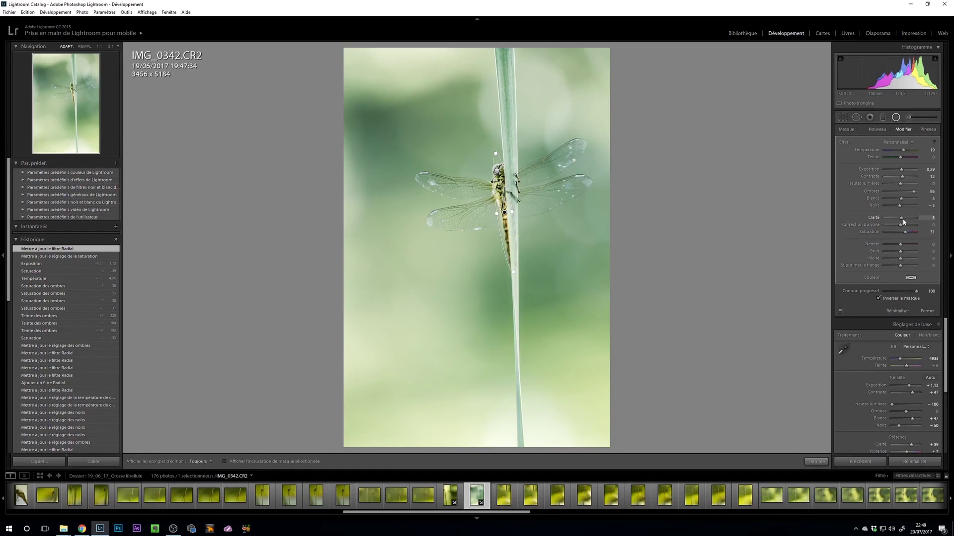
{"action": "left_click_drag", "start_coordinate": [902, 219], "coordinate": [903, 219]}
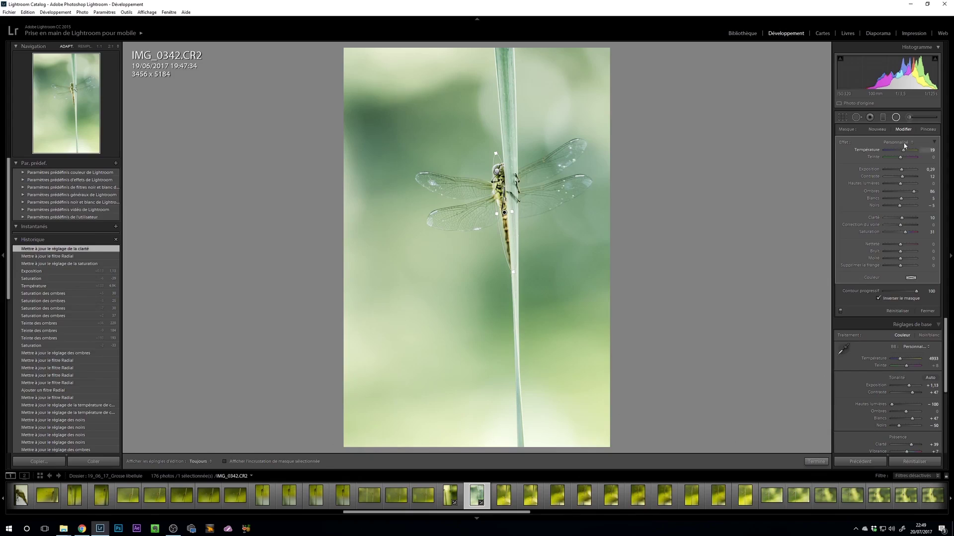
{"action": "left_click_drag", "start_coordinate": [905, 152], "coordinate": [904, 152]}
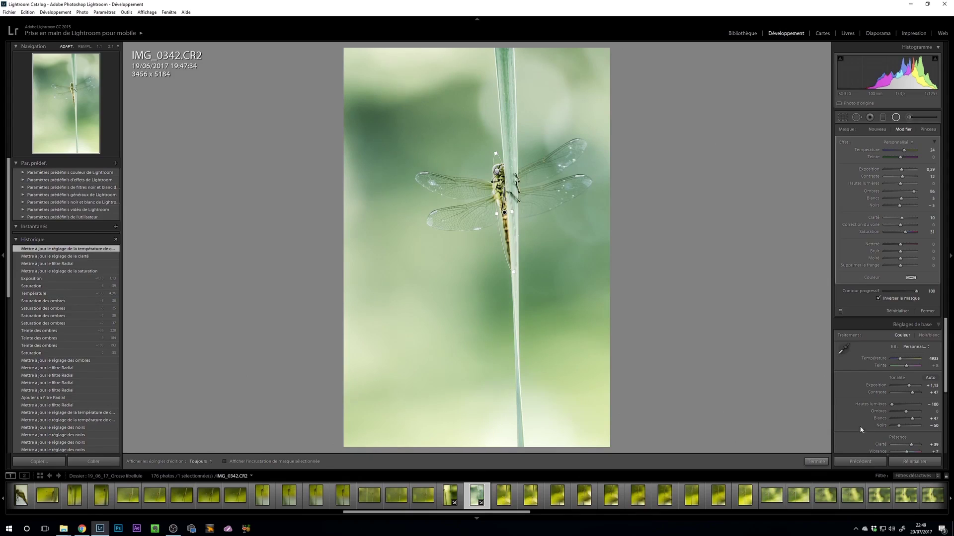
{"action": "left_click", "coordinate": [818, 462]}
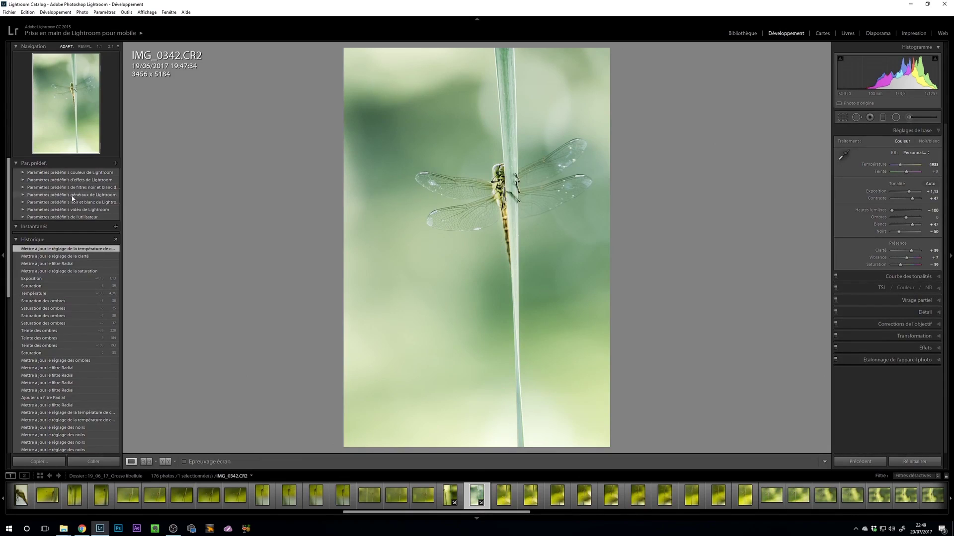
Step: Compare the history states before and after the body filter changes and restore the latest state
{"action": "left_click", "coordinate": [58, 272]}
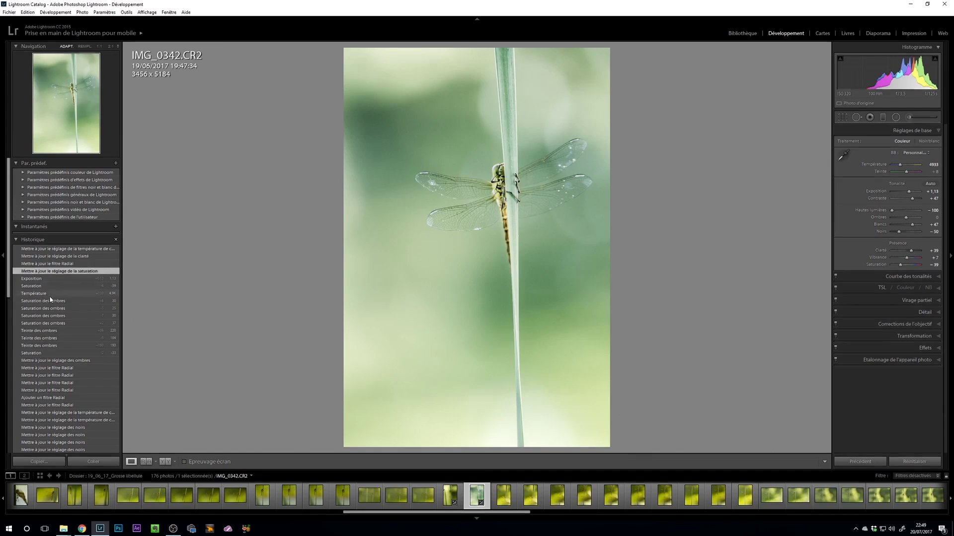
{"action": "left_click", "coordinate": [42, 281]}
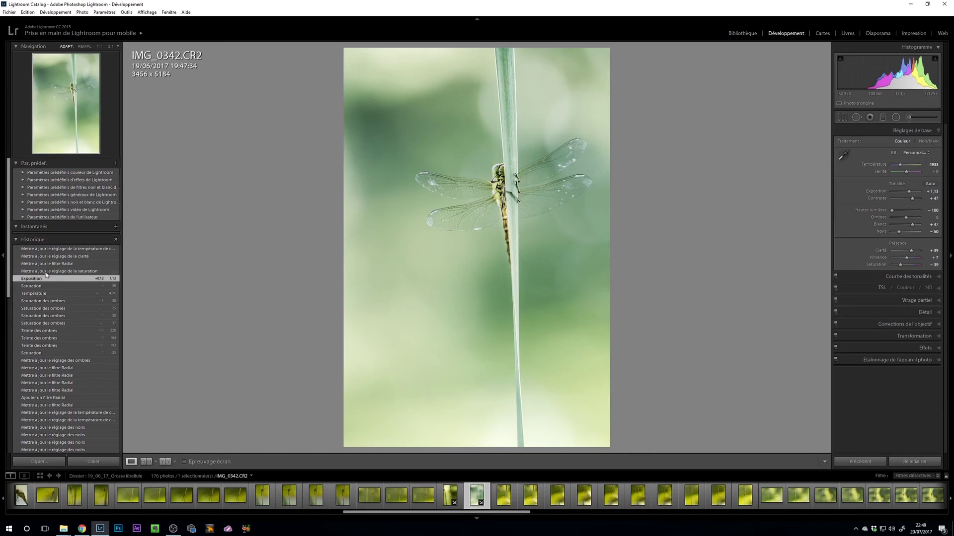
{"action": "left_click", "coordinate": [54, 250]}
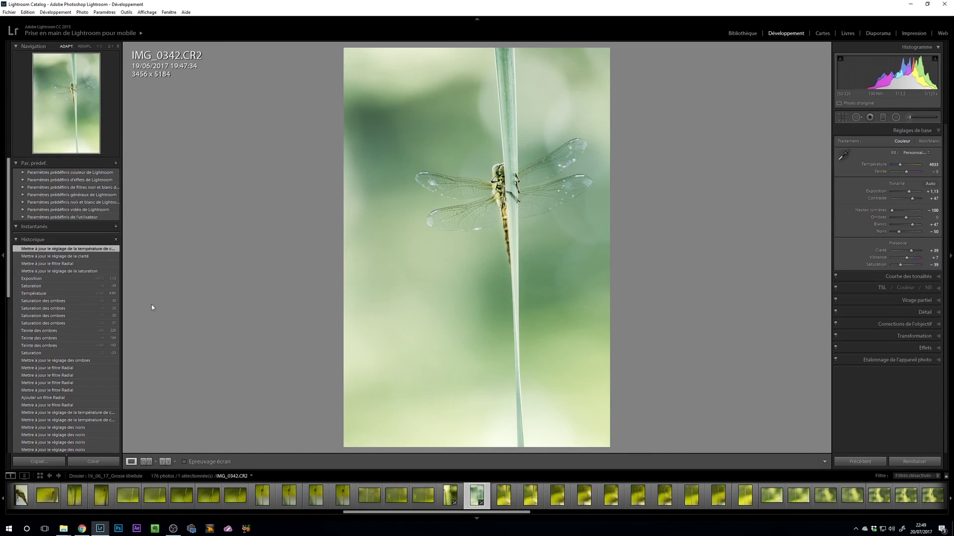
Step: Raise the body filter's saturation to 48, finish editing, and compare it with an earlier history state before restoring the latest
{"action": "left_click", "coordinate": [896, 117]}
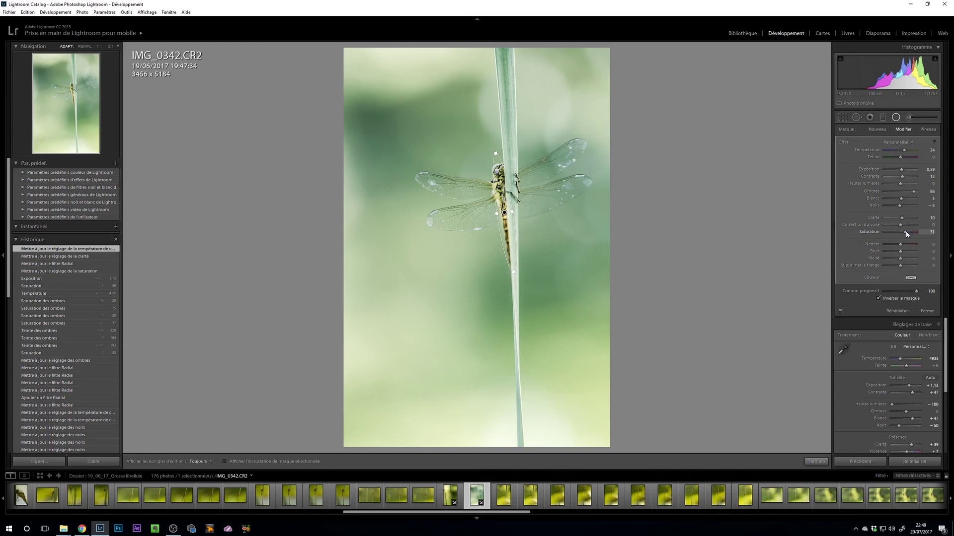
{"action": "left_click_drag", "start_coordinate": [905, 231], "coordinate": [908, 231]}
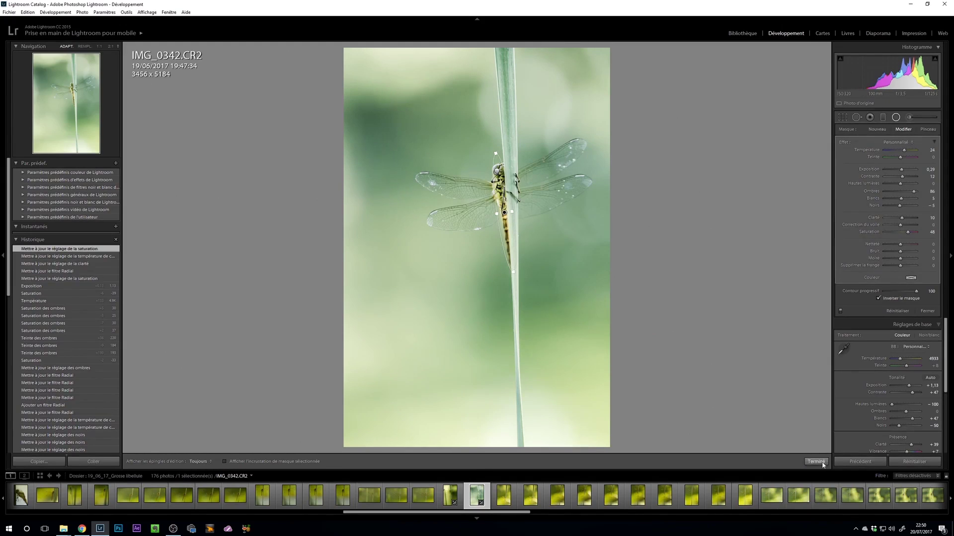
{"action": "left_click", "coordinate": [822, 463]}
{"action": "left_click", "coordinate": [55, 264]}
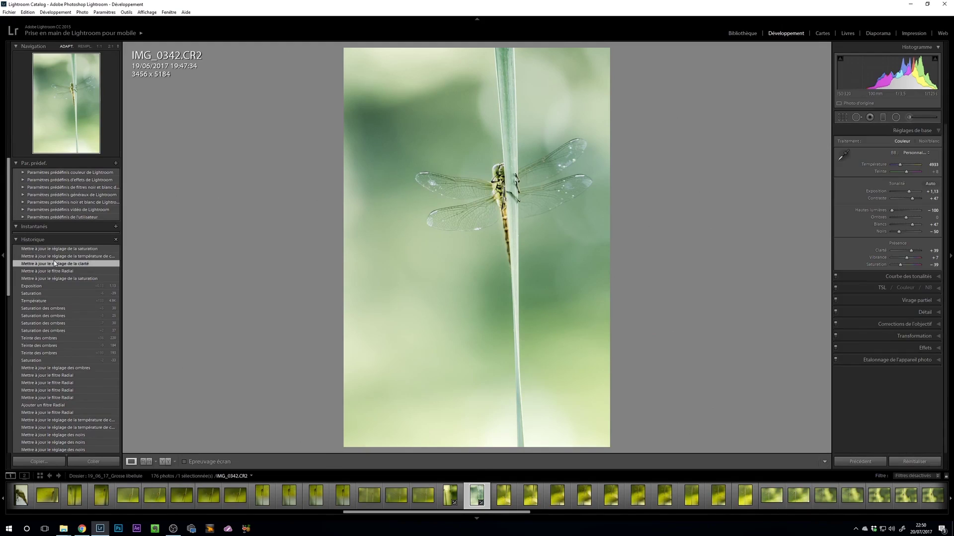
{"action": "left_click", "coordinate": [67, 250]}
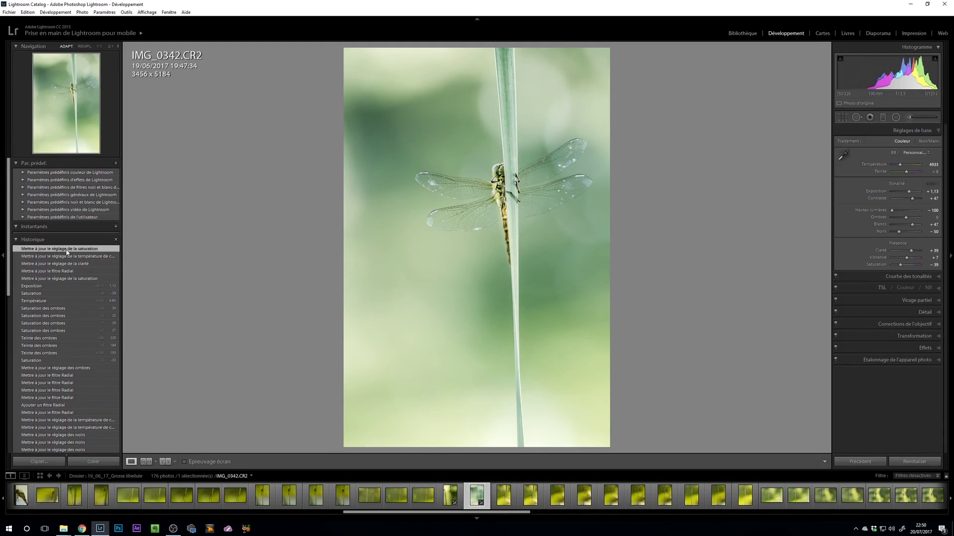
Step: Set the body radial filter's feather to 69, finish editing it, and compare with an earlier history state before restoring the latest
{"action": "left_click", "coordinate": [896, 117]}
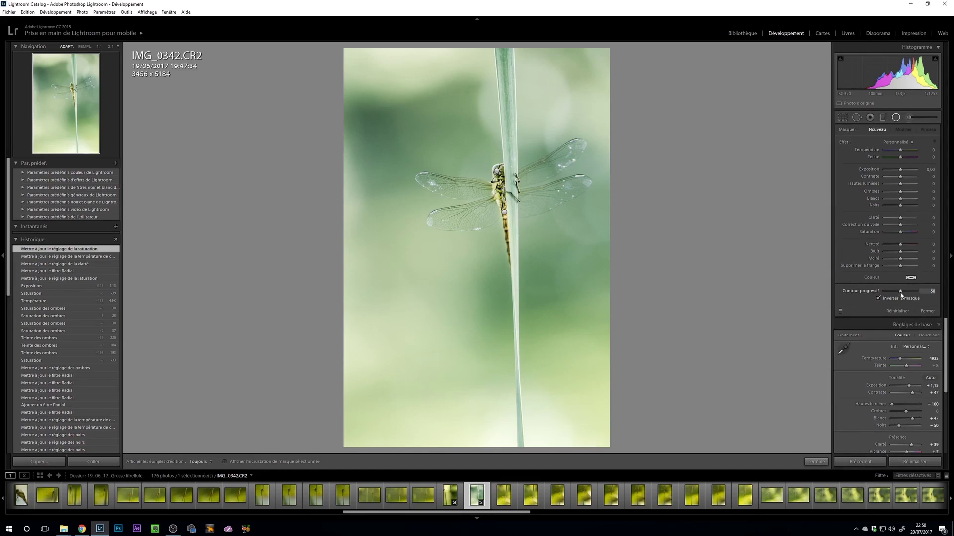
{"action": "left_click_drag", "start_coordinate": [901, 295], "coordinate": [877, 293]}
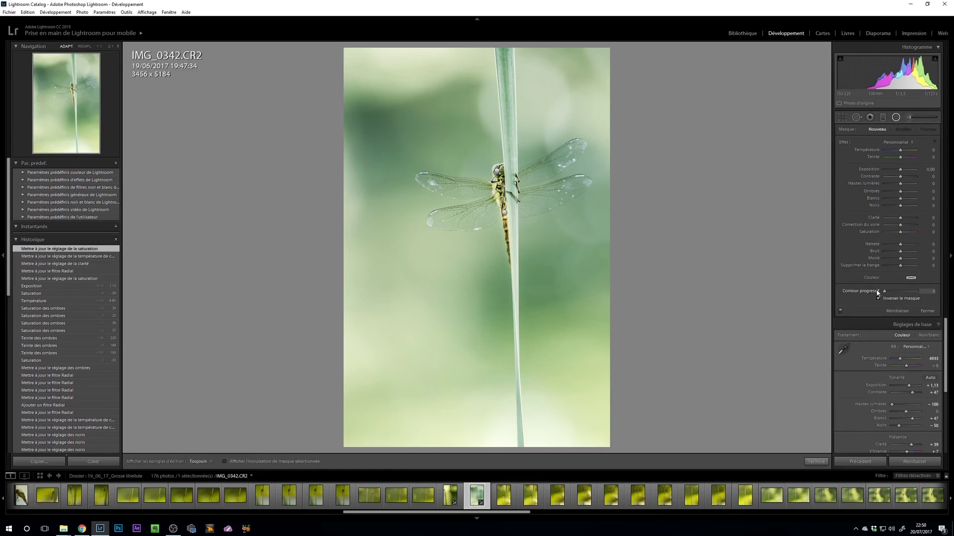
{"action": "left_click", "coordinate": [504, 213]}
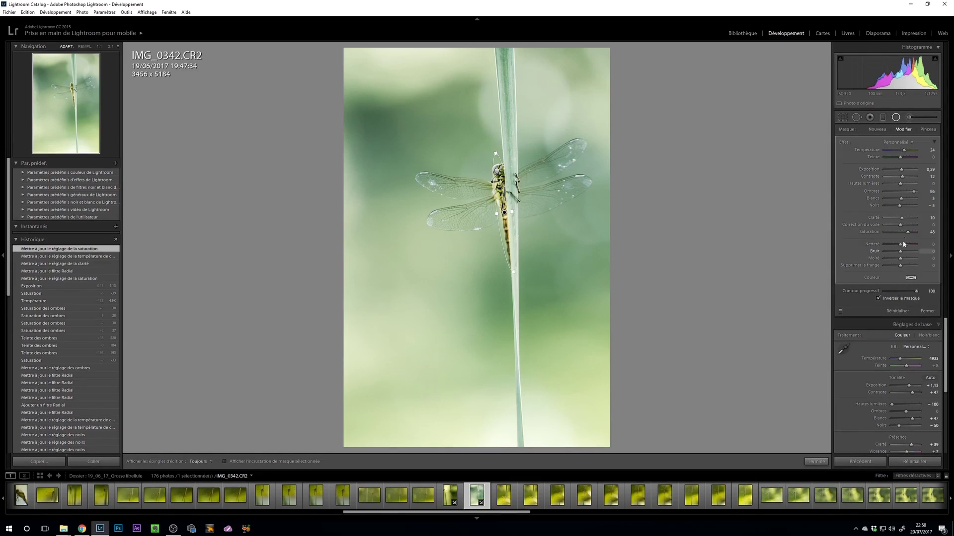
{"action": "left_click_drag", "start_coordinate": [916, 292], "coordinate": [906, 291]}
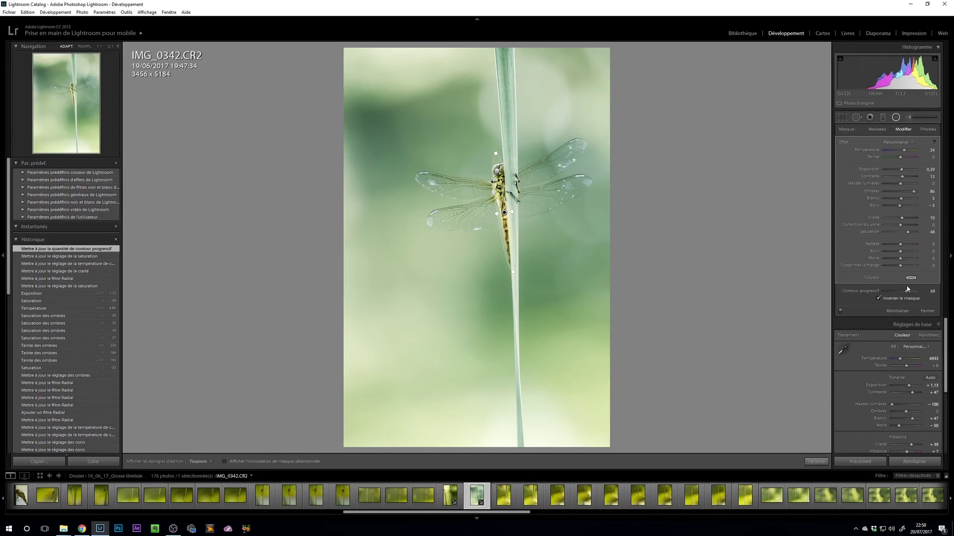
{"action": "left_click", "coordinate": [816, 461]}
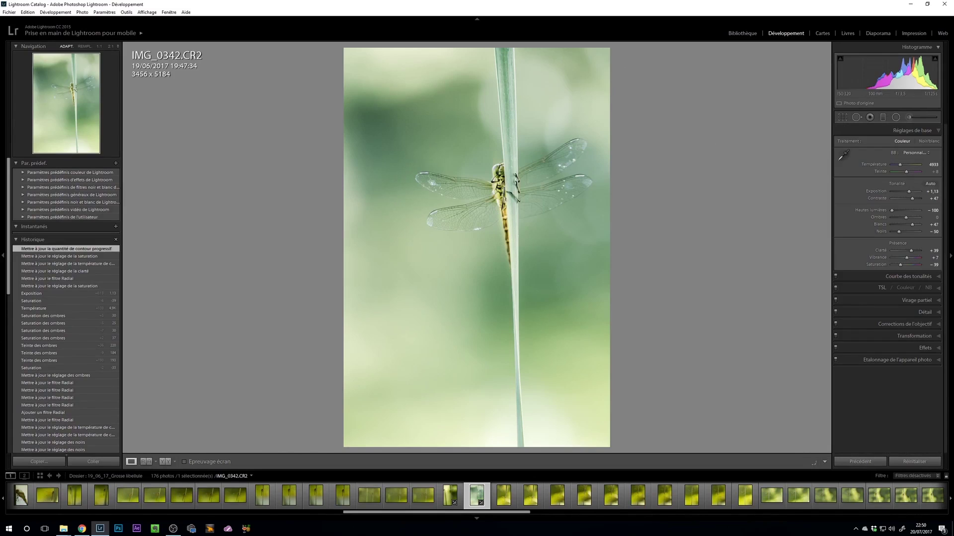
{"action": "left_click", "coordinate": [74, 263]}
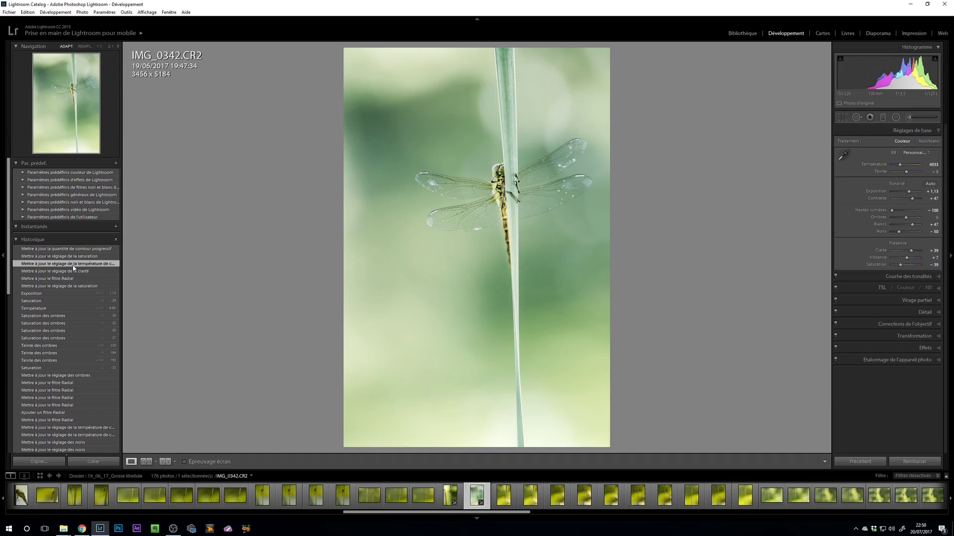
{"action": "left_click", "coordinate": [73, 250]}
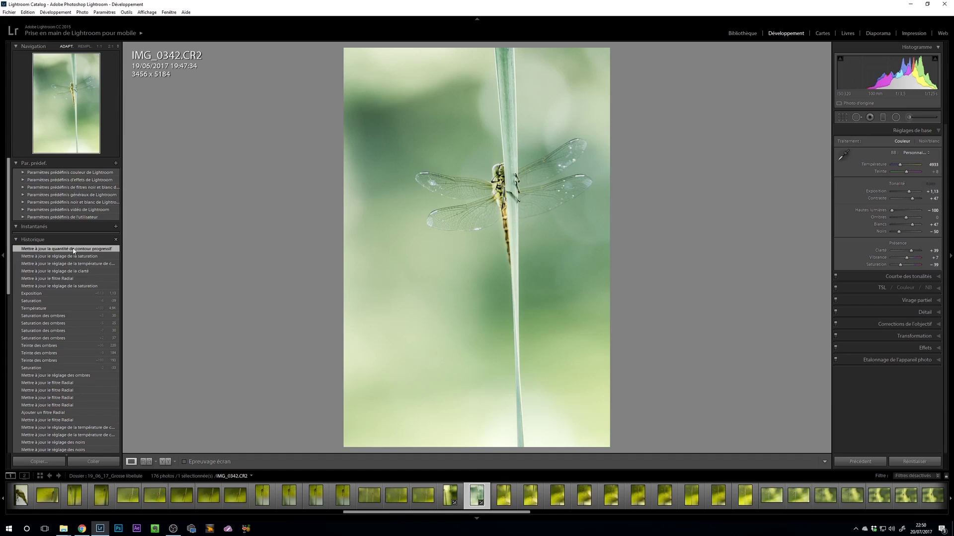
Step: Adjust the ellipse of the body radial filter along the dragonfly's abdomen, and finish editing the filter
{"action": "left_click_drag", "start_coordinate": [500, 227], "coordinate": [532, 270]}
{"action": "left_click", "coordinate": [481, 215]}
{"action": "left_click", "coordinate": [481, 215]}
{"action": "left_click_drag", "start_coordinate": [601, 306], "coordinate": [566, 198]}
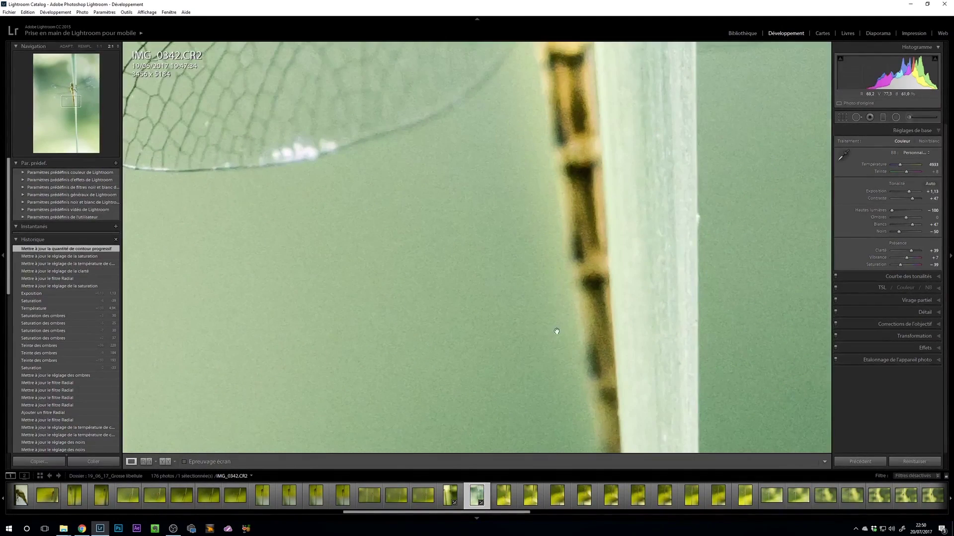
{"action": "left_click", "coordinate": [856, 118]}
{"action": "left_click", "coordinate": [896, 118]}
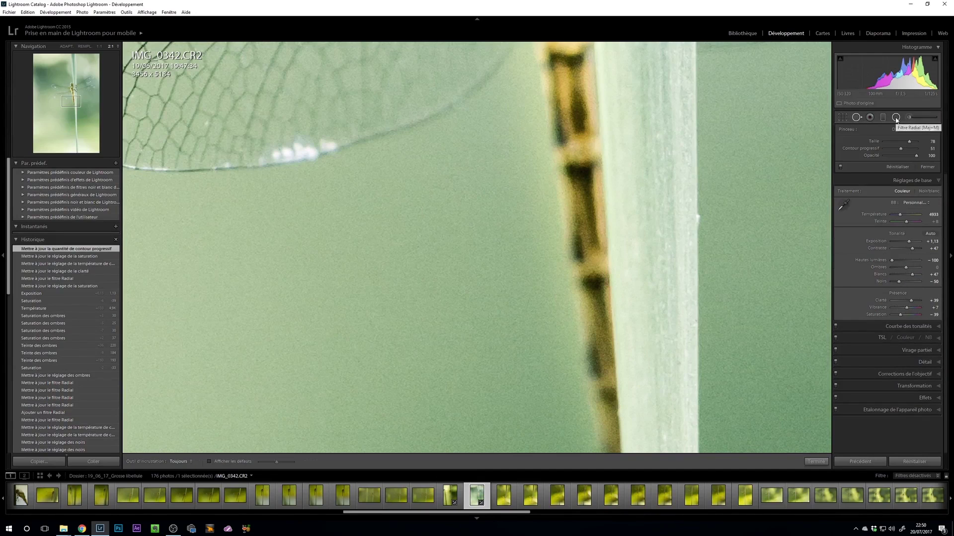
{"action": "left_click_drag", "start_coordinate": [562, 172], "coordinate": [554, 295]}
{"action": "key", "text": "ctrl+z"}
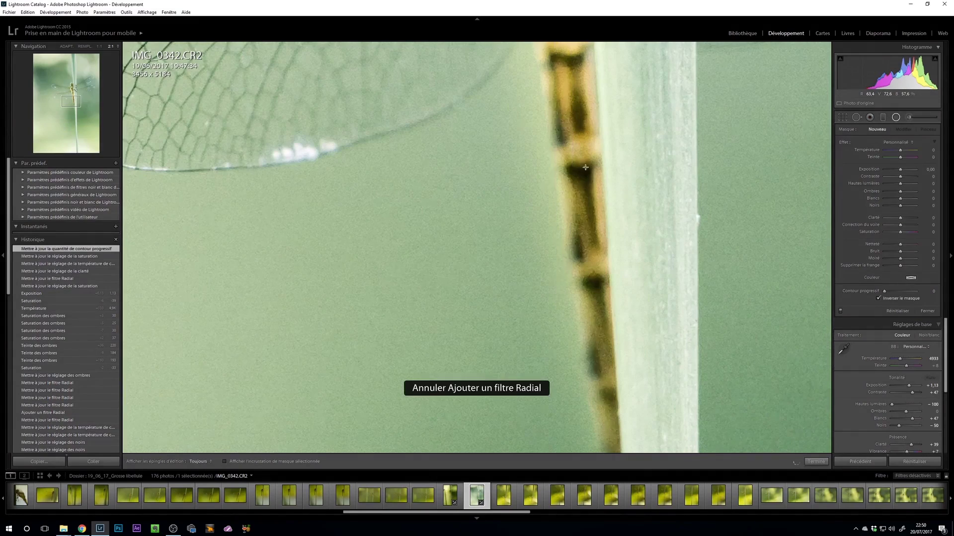
{"action": "left_click_drag", "start_coordinate": [548, 205], "coordinate": [541, 168]}
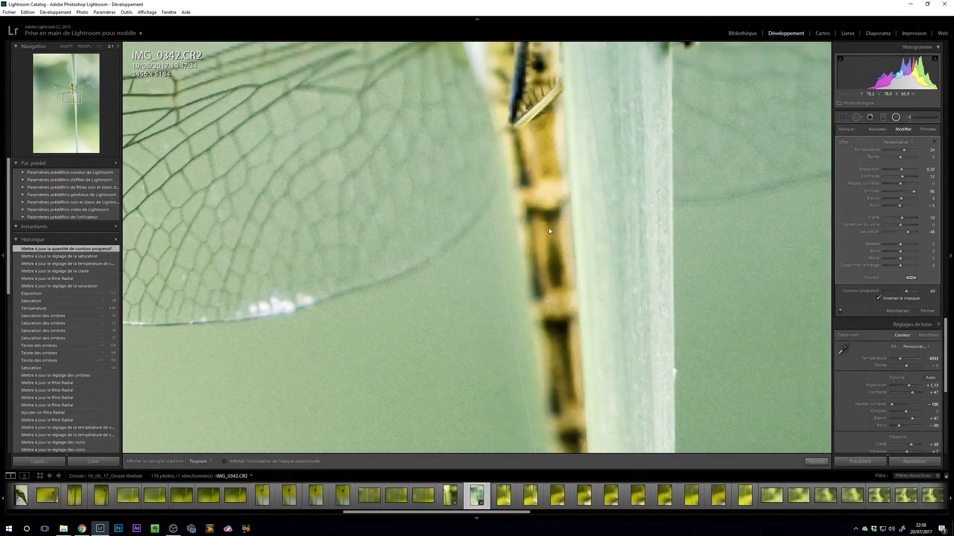
{"action": "left_click", "coordinate": [816, 462]}
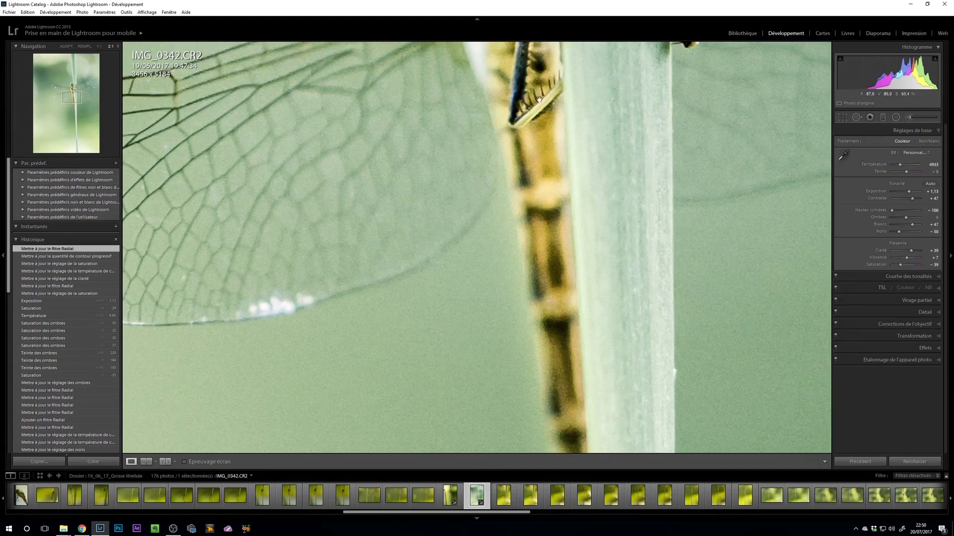
{"action": "key", "text": "ctrl+minus"}
{"action": "key", "text": "ctrl+minus"}
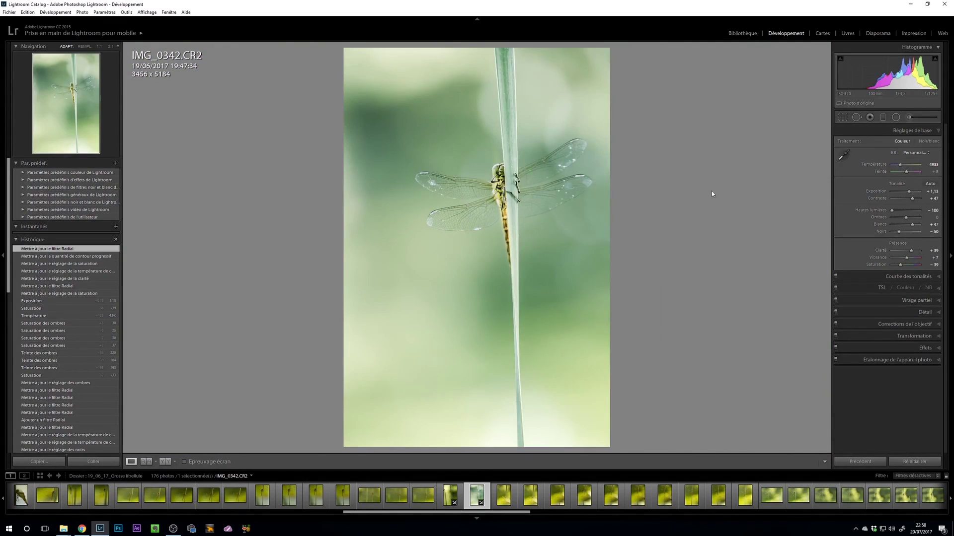
Step: Shape the tone curve into a slight contrast curve with lights at +8 and darks at -13
{"action": "left_click", "coordinate": [924, 131]}
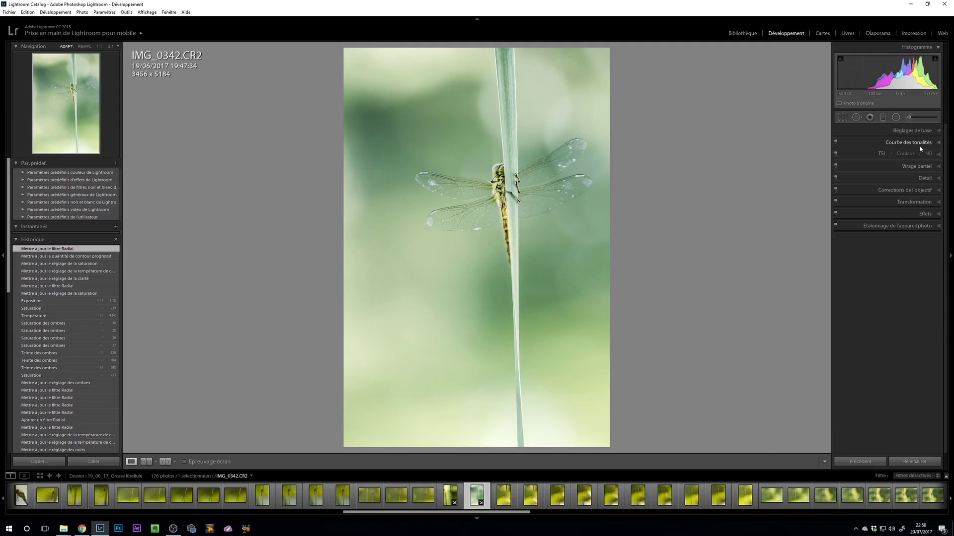
{"action": "left_click", "coordinate": [917, 143]}
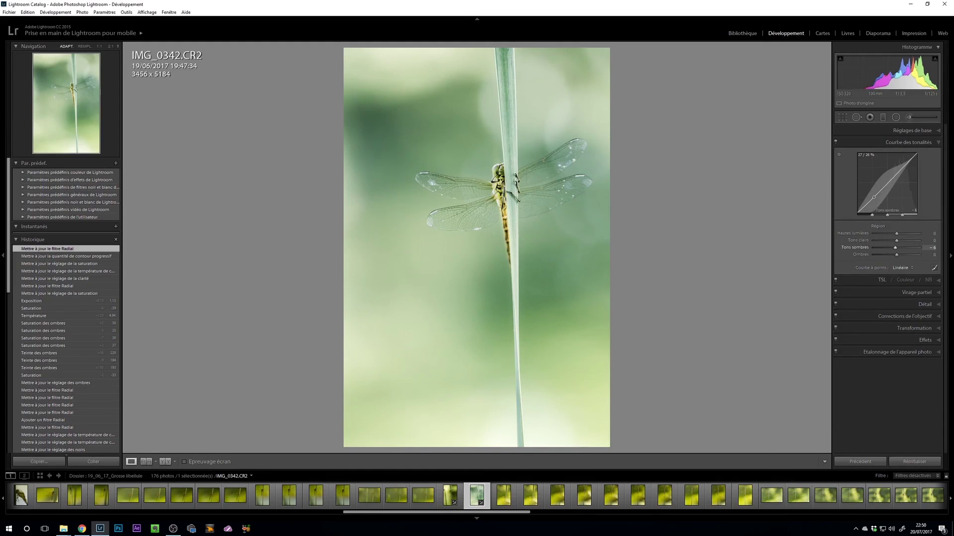
{"action": "left_click_drag", "start_coordinate": [899, 175], "coordinate": [900, 169]}
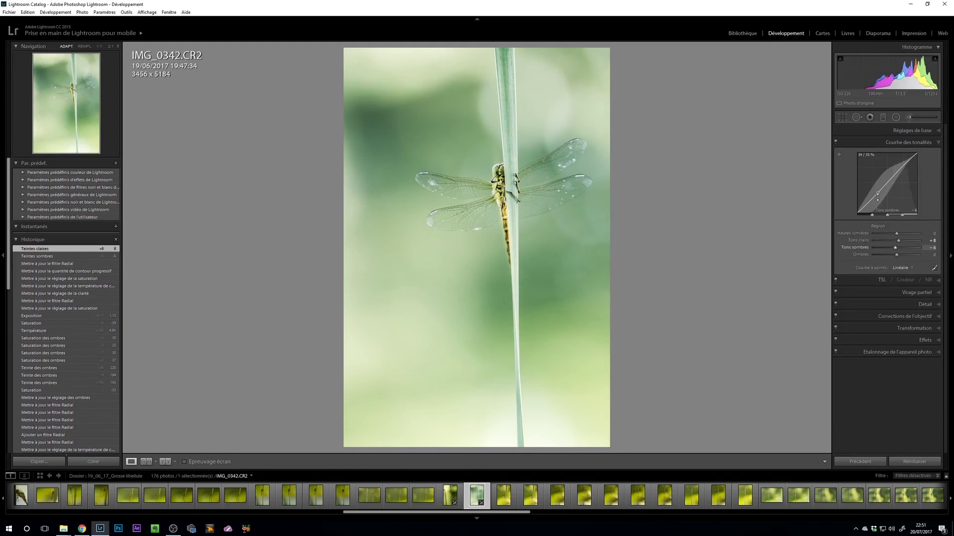
{"action": "left_click_drag", "start_coordinate": [878, 193], "coordinate": [877, 197]}
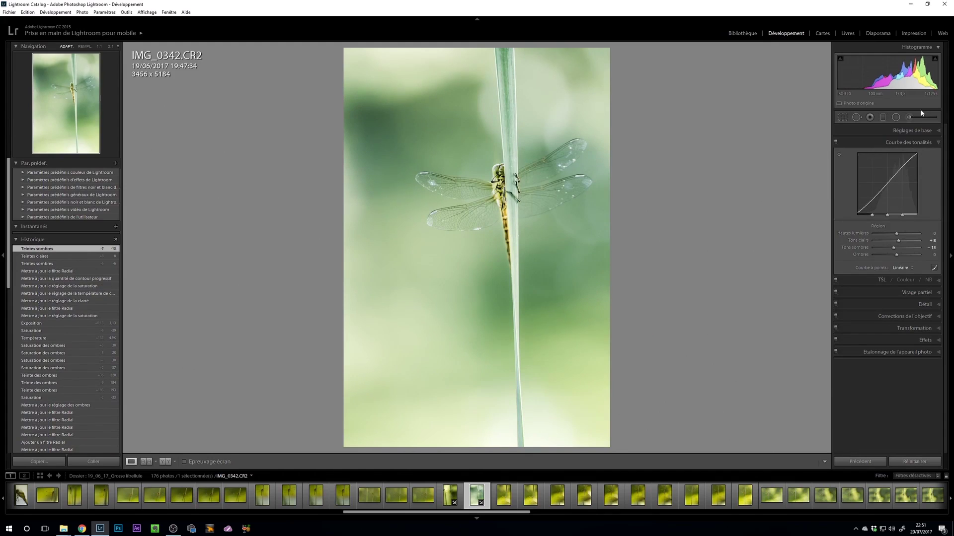
Step: Lower the photo's overall saturation in the basic adjustments to -41
{"action": "left_click", "coordinate": [867, 130]}
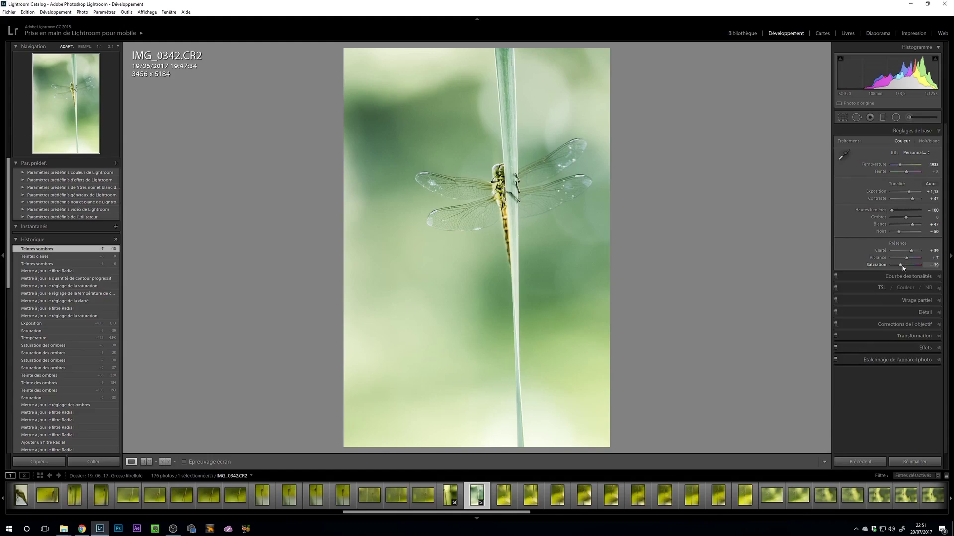
{"action": "left_click_drag", "start_coordinate": [903, 267], "coordinate": [902, 267]}
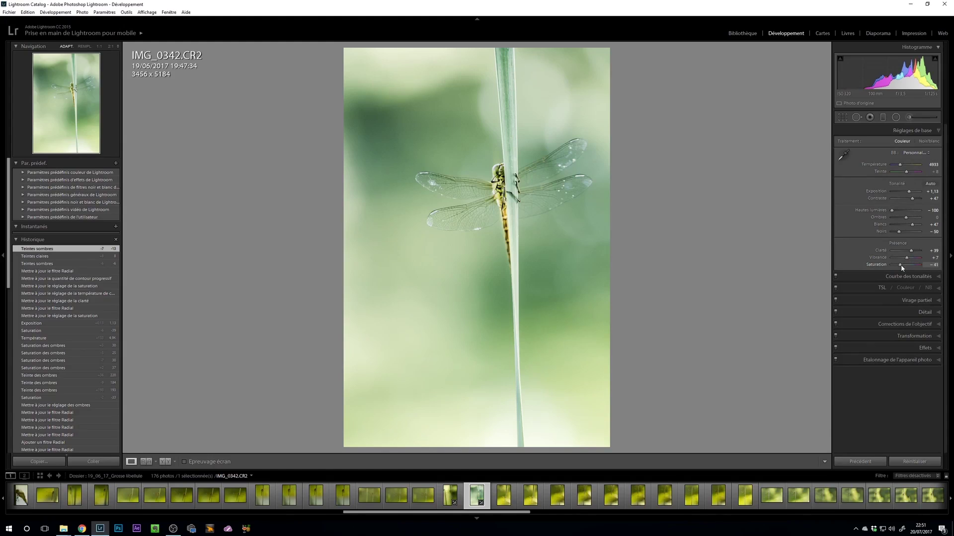